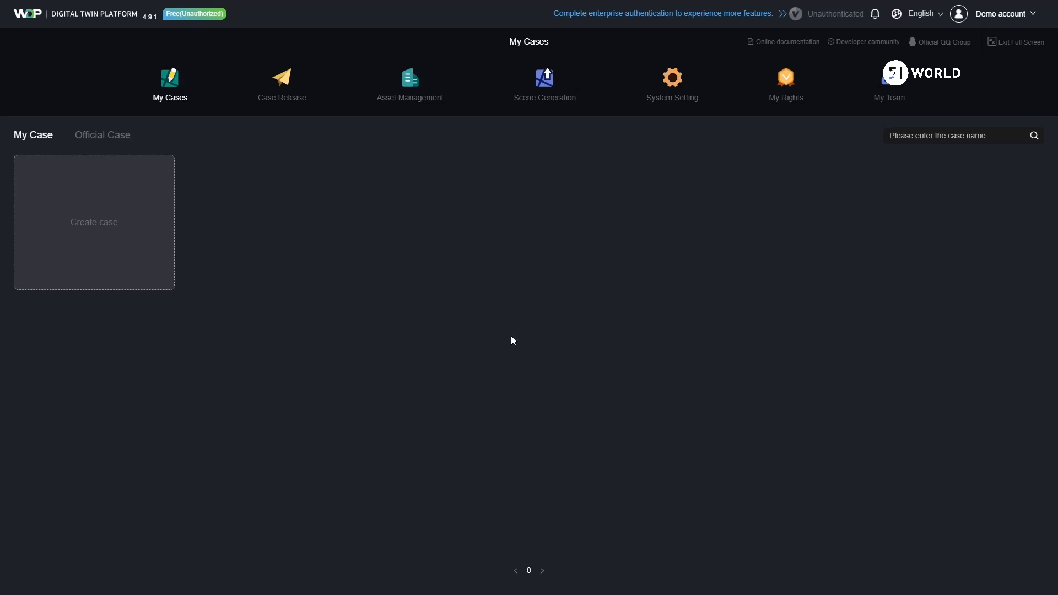
Step: Open the Web GIS warehouse settings under service management in the system settings
{"action": "left_click", "coordinate": [674, 89]}
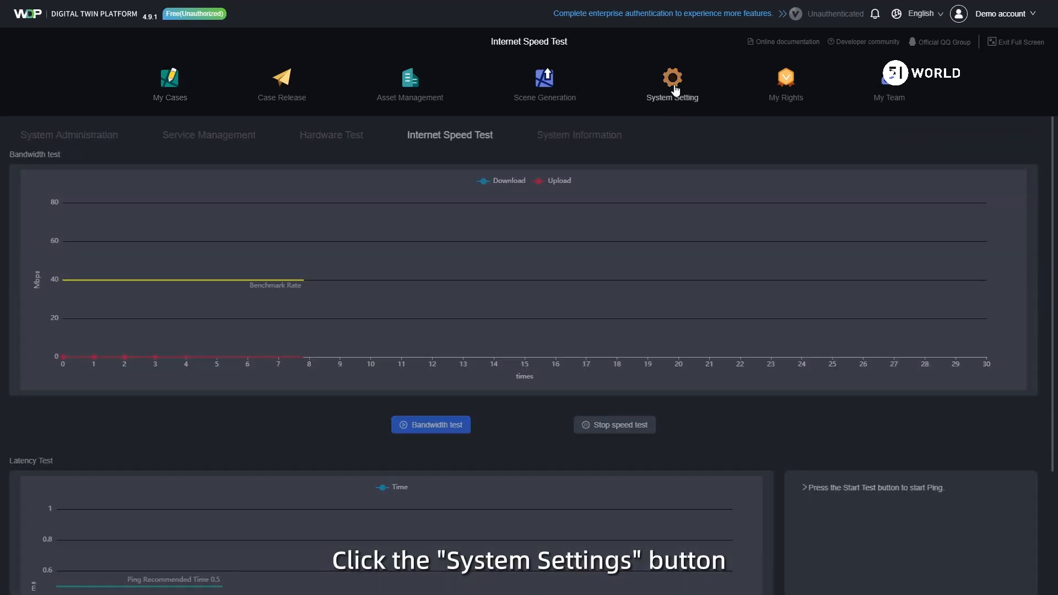
{"action": "left_click", "coordinate": [223, 142]}
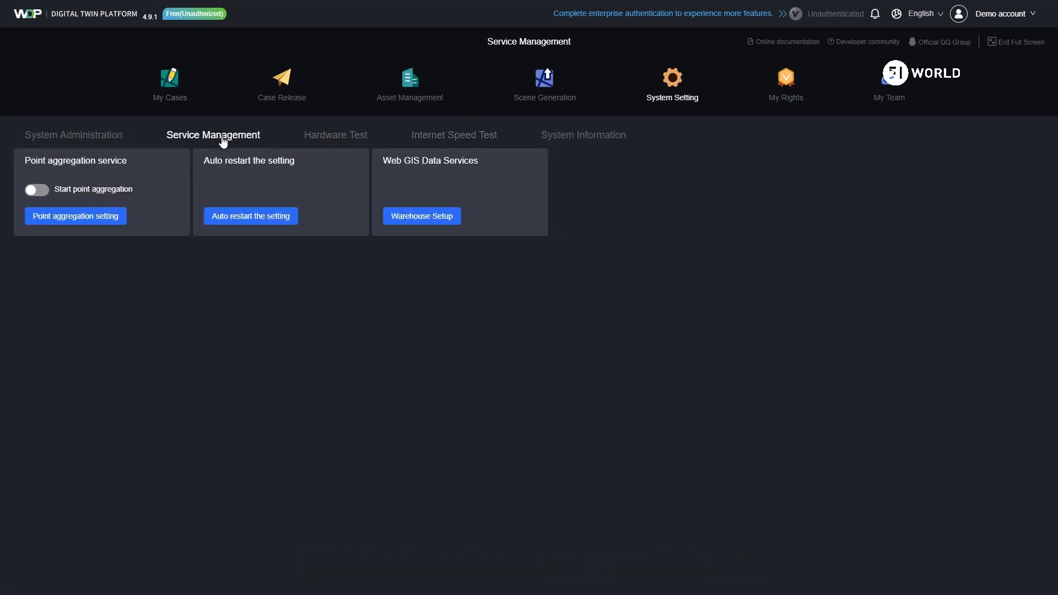
{"action": "left_click", "coordinate": [433, 218]}
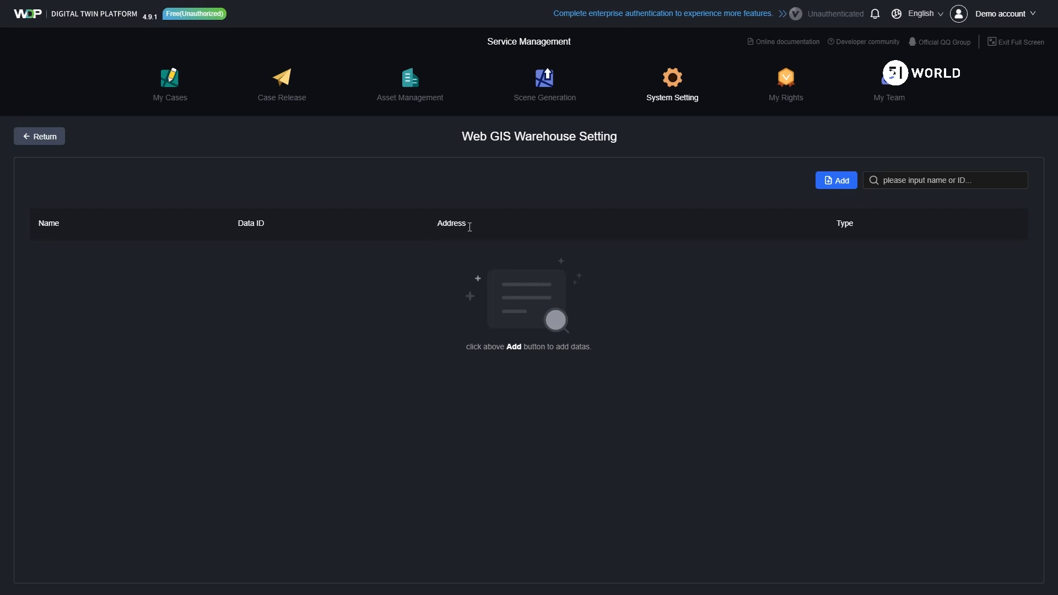
{"action": "left_click", "coordinate": [842, 181]}
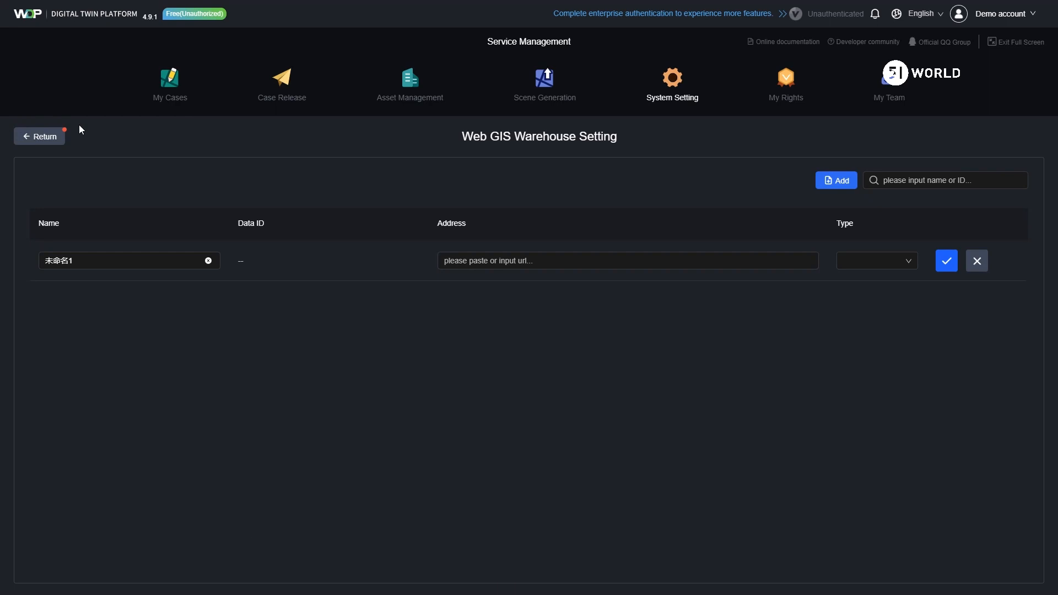
{"action": "left_click", "coordinate": [51, 264]}
{"action": "key", "text": "ctrl+a"}
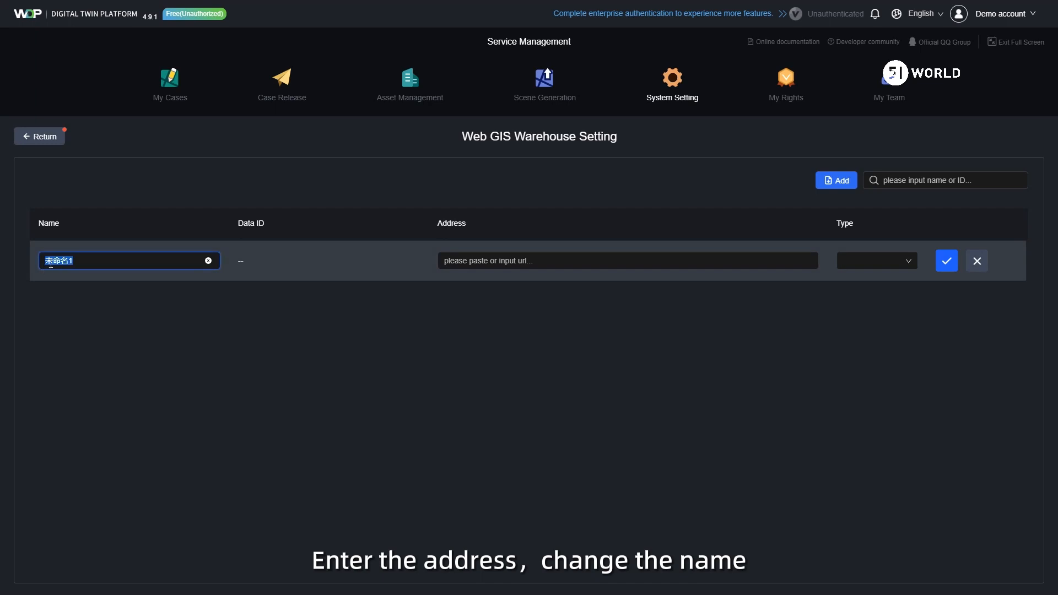
{"action": "type", "text": "3DTiles01"}
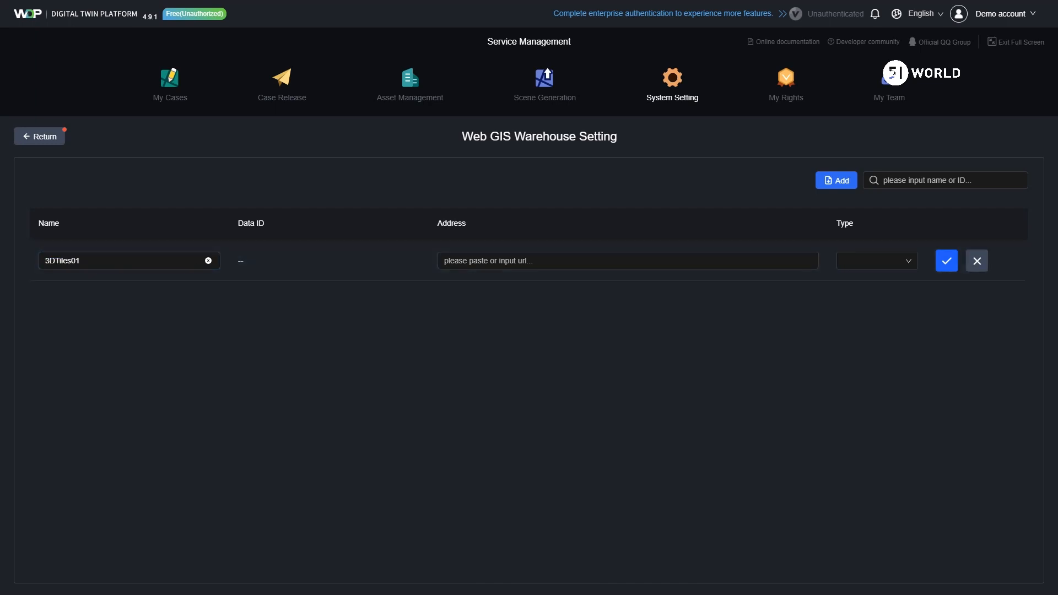
{"action": "left_click", "coordinate": [478, 261]}
{"action": "type", "text": "http://10.66.9.231:9003/model/Ymwo8xFG/tileset.json"}
{"action": "left_click", "coordinate": [894, 262]}
{"action": "left_click", "coordinate": [860, 281]}
{"action": "left_click", "coordinate": [947, 261]}
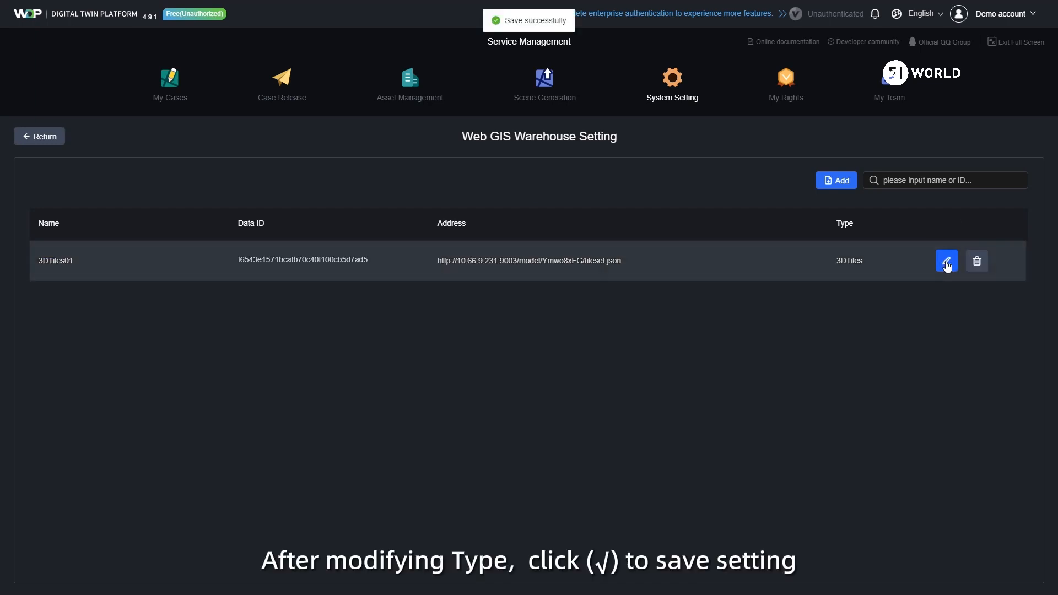
Step: Add a second entry with the same tileset.json address and try to save it without a type
{"action": "left_click", "coordinate": [839, 180]}
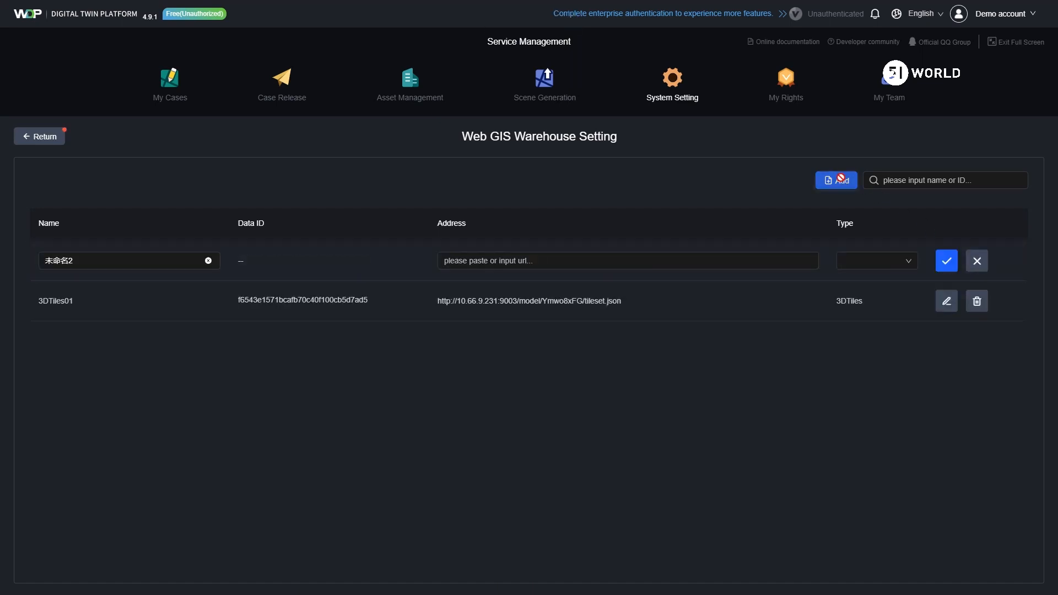
{"action": "left_click", "coordinate": [479, 262]}
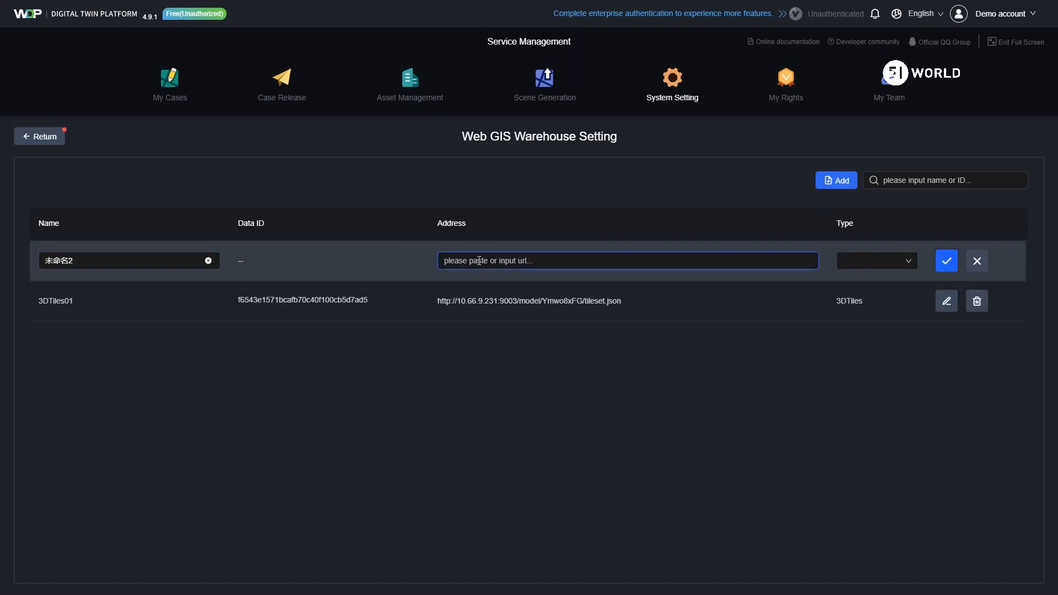
{"action": "type", "text": "http://10.66.9.231:9003/model/Ymwo8xFG/tileset.json"}
{"action": "left_click", "coordinate": [947, 260]}
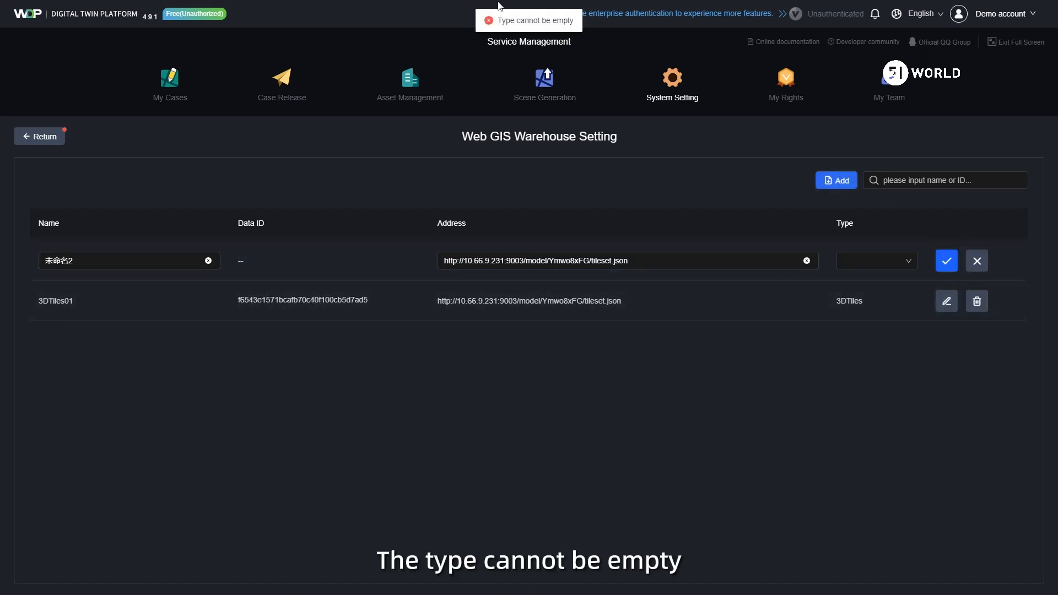
Step: Set the new entry's type to 3DTiles, clear its name and try to save it
{"action": "left_click", "coordinate": [888, 263]}
{"action": "left_click", "coordinate": [877, 282]}
{"action": "left_click", "coordinate": [112, 259]}
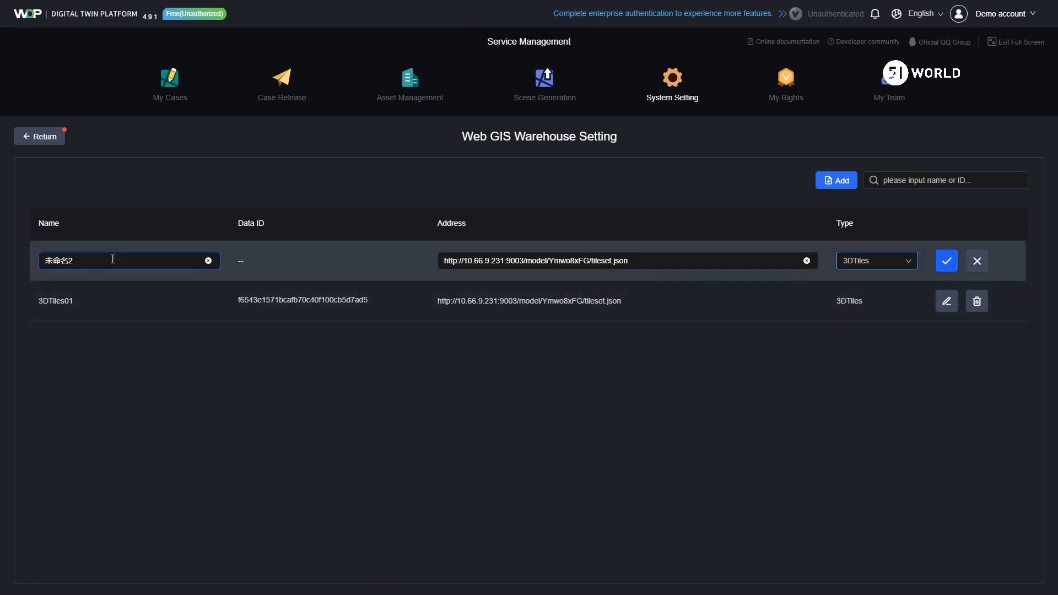
{"action": "left_click", "coordinate": [209, 260]}
{"action": "left_click", "coordinate": [947, 261]}
Step: Name the new entry 3DTiles02, then clear its address and paste the tileset.json address back in
{"action": "left_click", "coordinate": [121, 262]}
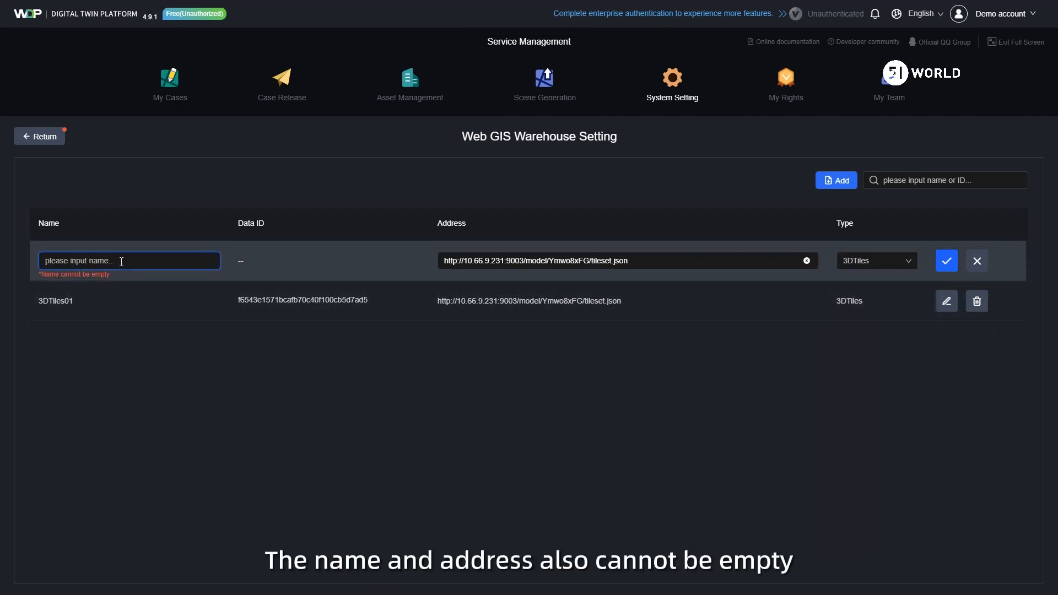
{"action": "type", "text": "3DTiles02"}
{"action": "left_click", "coordinate": [807, 261]}
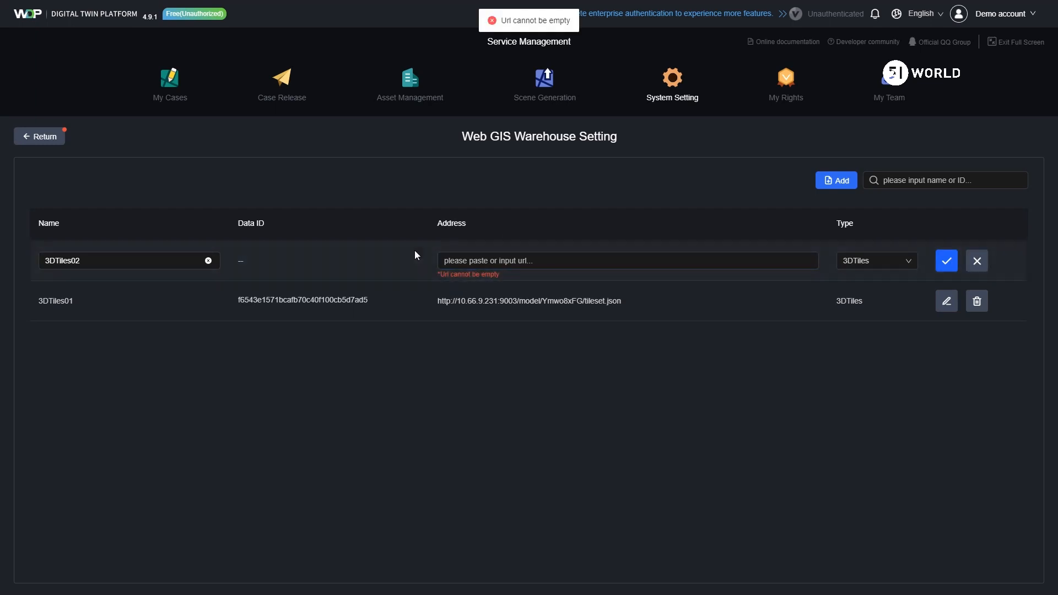
{"action": "left_click", "coordinate": [480, 262]}
{"action": "type", "text": "http://10.66.9.231:9003/model/Ymwo8xFG/tileset.json"}
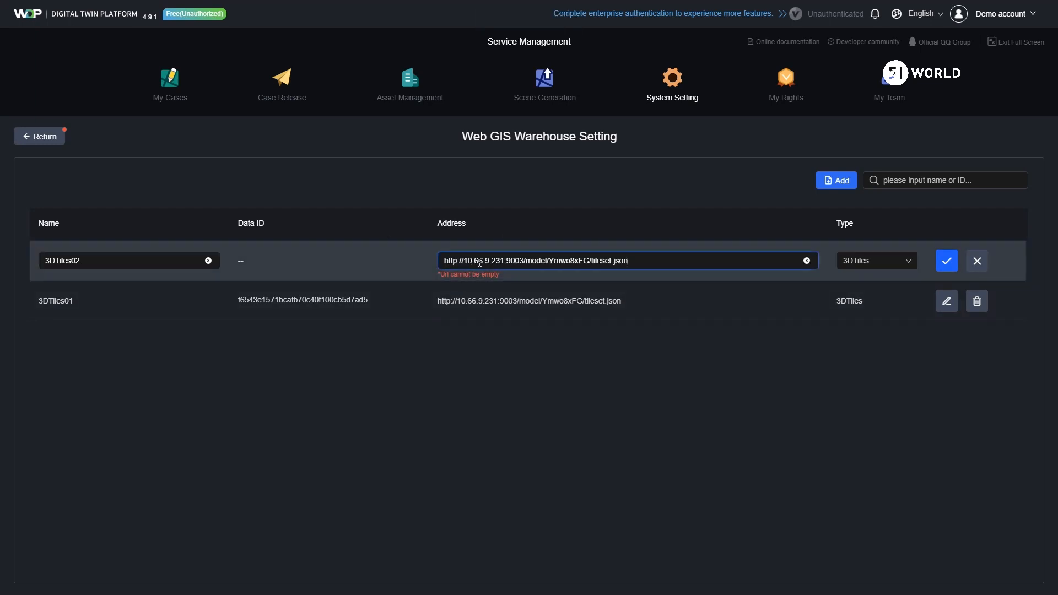
Step: Try to save the new entry under the duplicate name 3DTiles01
{"action": "left_click", "coordinate": [110, 261]}
{"action": "key", "text": "BackSpace"}
{"action": "type", "text": "1"}
{"action": "left_click", "coordinate": [947, 261]}
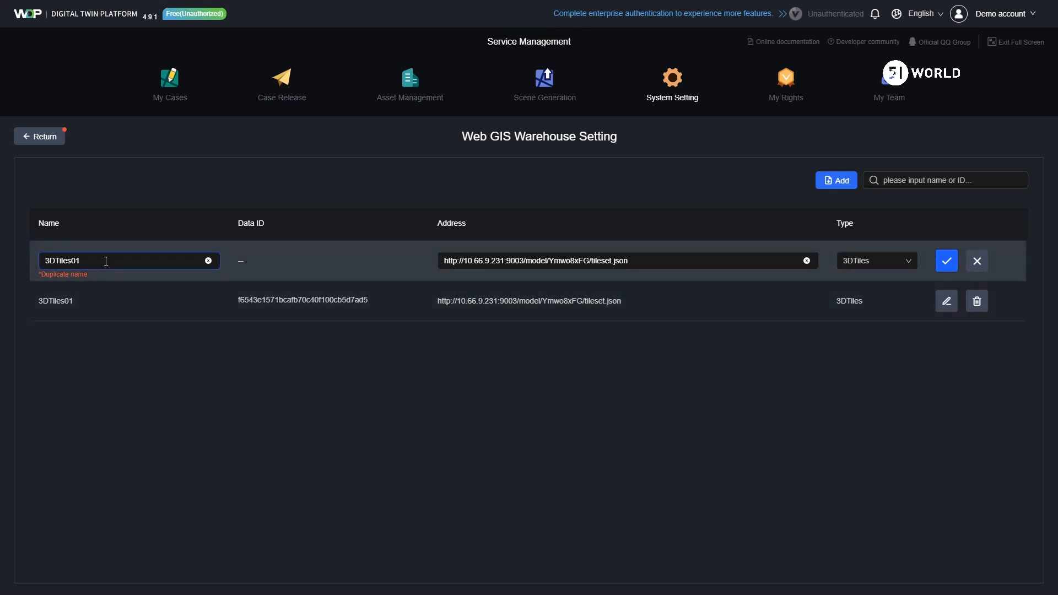
Step: Try to save the entry as 3DTiles02 with host 10.66.9.999 in the address, then with a space inserted in the address path
{"action": "left_click", "coordinate": [504, 262]}
{"action": "key", "text": "BackSpace"}
{"action": "key", "text": "BackSpace"}
{"action": "key", "text": "BackSpace"}
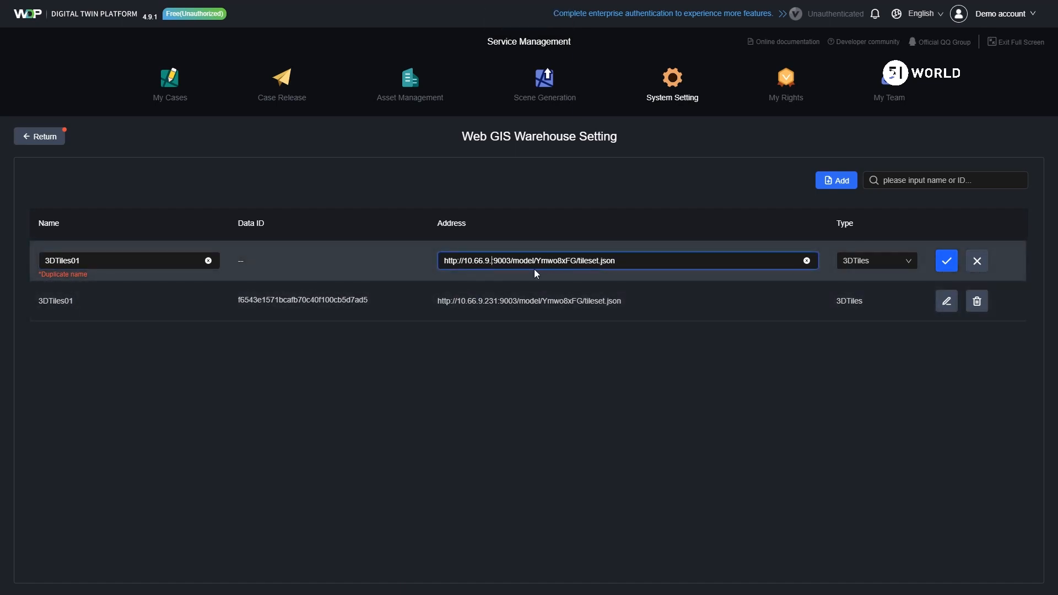
{"action": "left_click", "coordinate": [946, 262]}
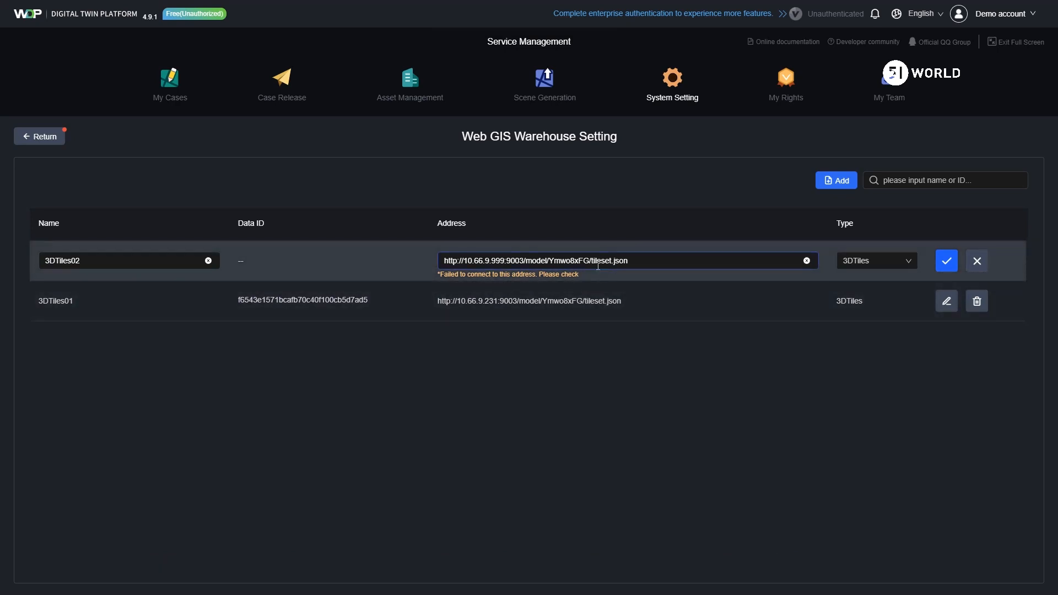
{"action": "left_click", "coordinate": [947, 261]}
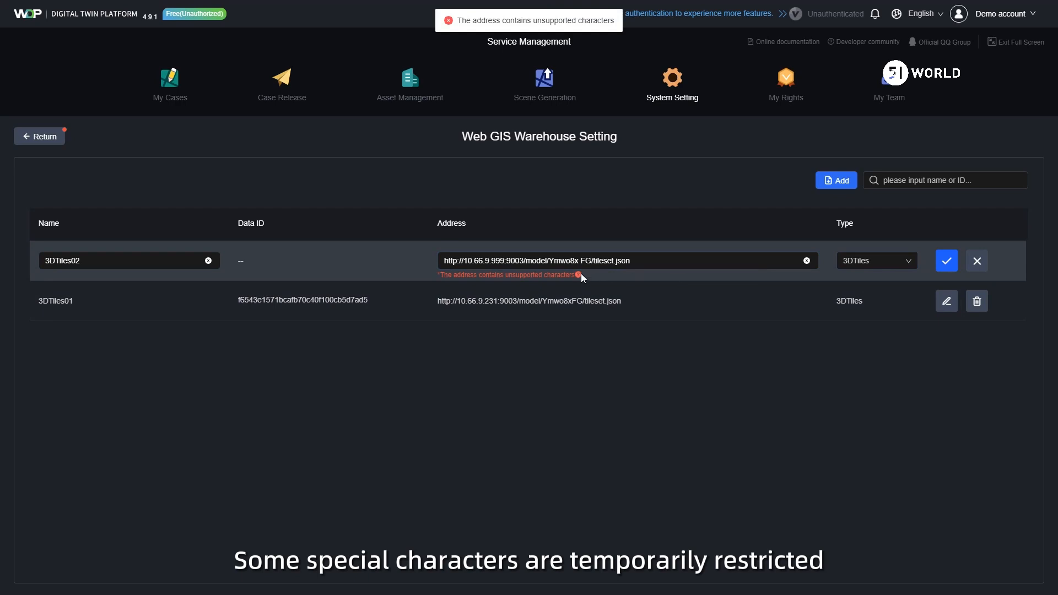
{"action": "mouse_move", "coordinate": [580, 274]}
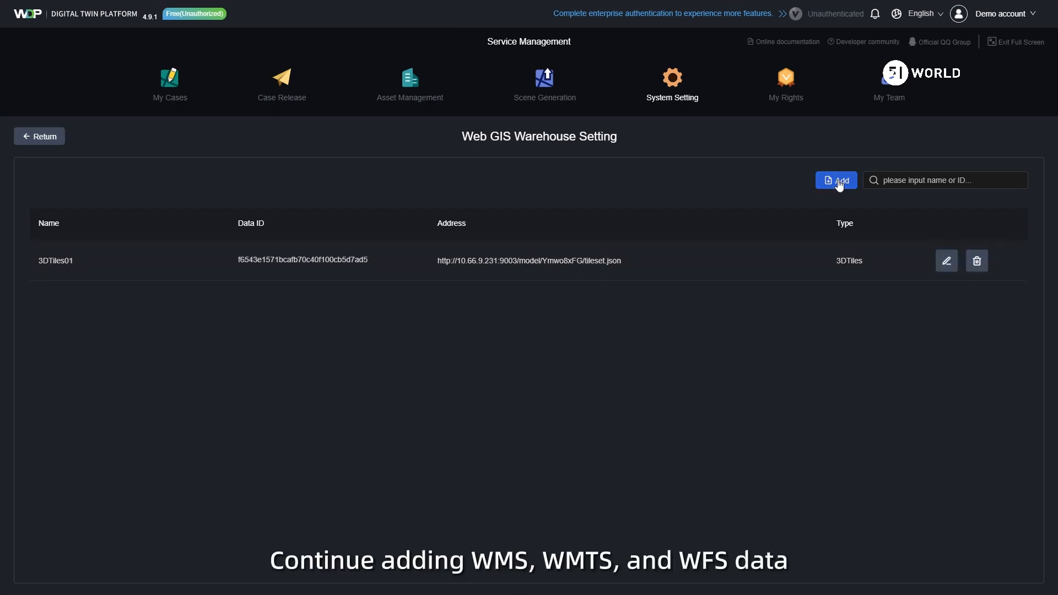
Step: Add and save an entry named WMS01 with the cim.51aes.com geoserver WMS address and type WMS
{"action": "left_click", "coordinate": [837, 180]}
{"action": "left_click", "coordinate": [41, 261]}
{"action": "type", "text": "WMS01"}
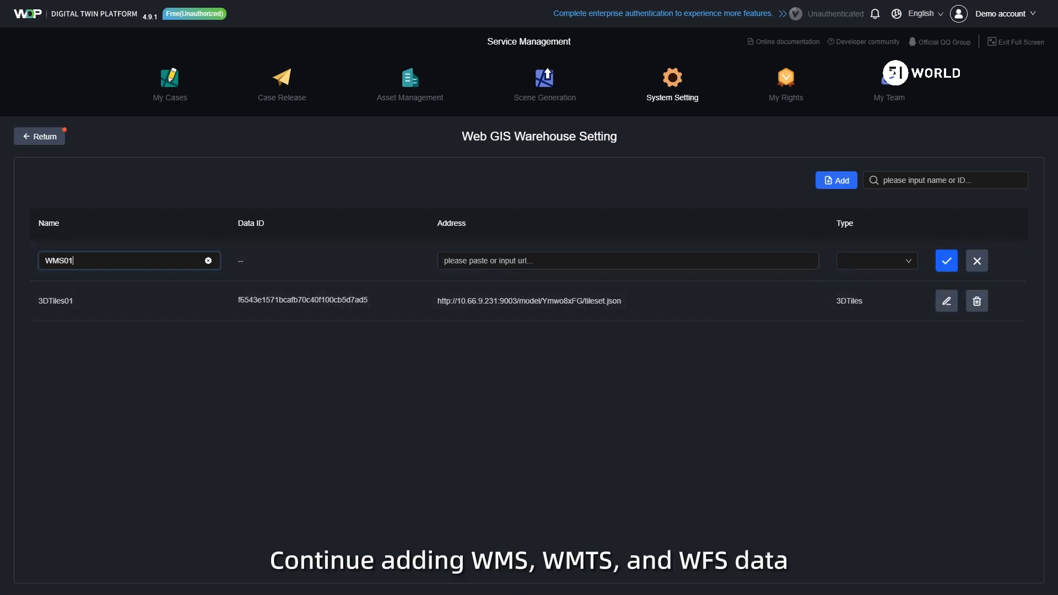
{"action": "left_click", "coordinate": [474, 260]}
{"action": "key", "text": "ctrl+v"}
{"action": "left_click", "coordinate": [852, 262]}
{"action": "left_click", "coordinate": [886, 297]}
{"action": "left_click", "coordinate": [947, 261]}
Step: Add and save an entry named WMTS01 with the 124.70.38.19 image_chengdu MapServer address and type WMTS
{"action": "left_click", "coordinate": [837, 180]}
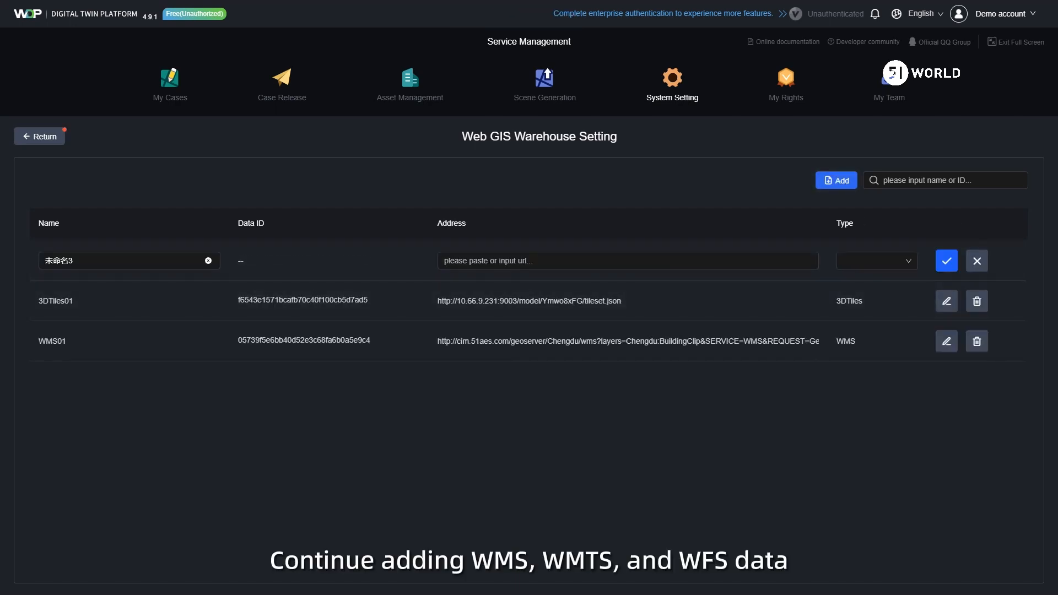
{"action": "left_click", "coordinate": [474, 260]}
{"action": "type", "text": "http://124.70.38.19/server/rest/services/chengdu/image_chengdu/MapServer/WMTS?SERVICE=WMTS&VERSION=1.0.0&REQUEST=GetCapabilities"}
{"action": "double_click", "coordinate": [40, 263]}
{"action": "type", "text": "WMTS01"}
{"action": "left_click", "coordinate": [860, 262]}
{"action": "left_click", "coordinate": [882, 315]}
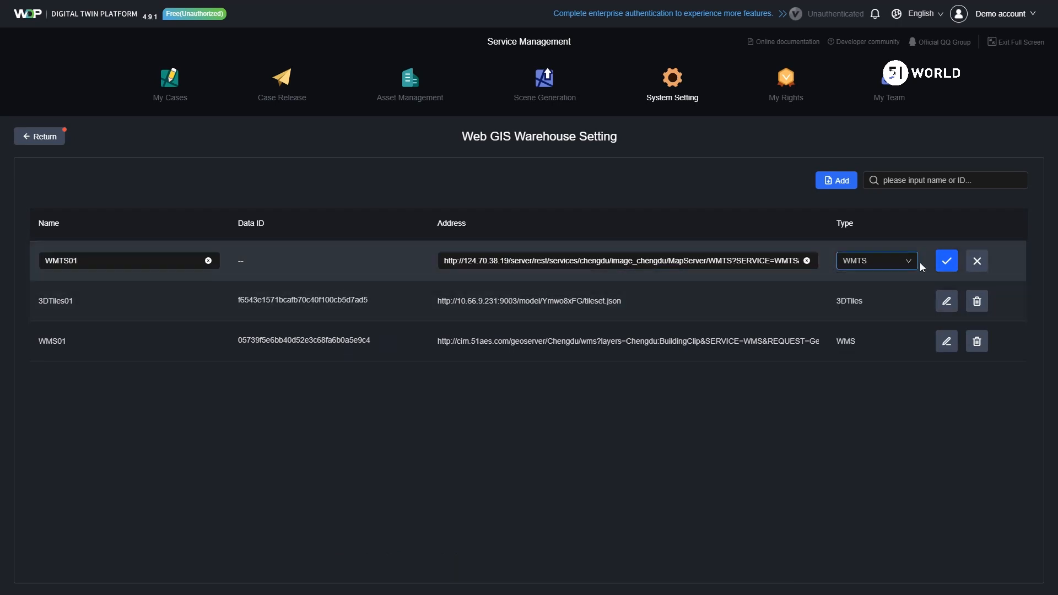
{"action": "left_click", "coordinate": [947, 261]}
Step: Add and save an entry named WFS01 with the 121.36.24.130 vector_chengdu_wfs address and type WFS
{"action": "left_click", "coordinate": [837, 180]}
{"action": "double_click", "coordinate": [43, 267]}
{"action": "type", "text": "WFS01"}
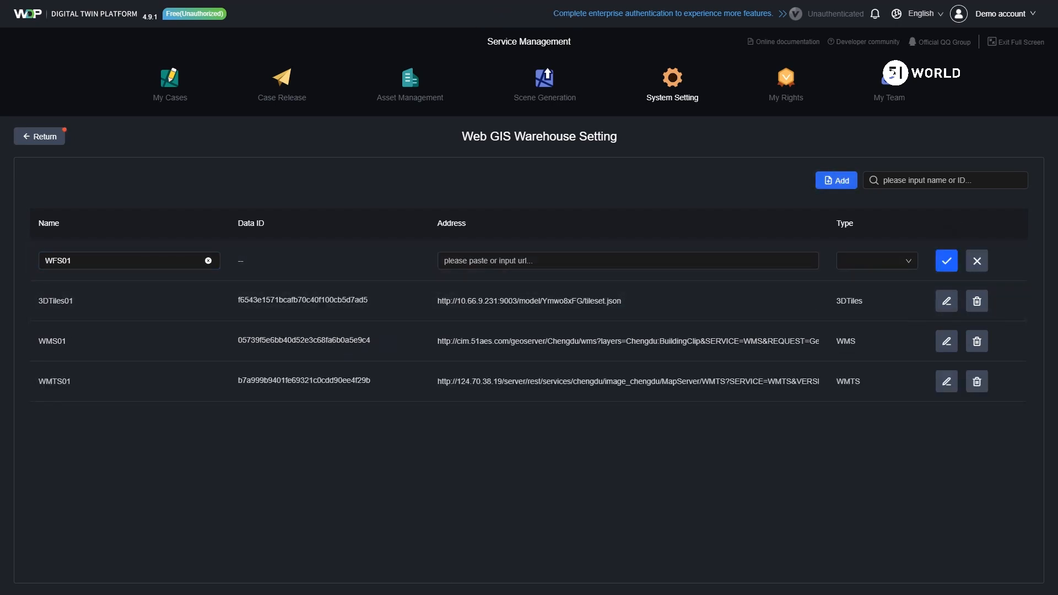
{"action": "left_click", "coordinate": [475, 260]}
{"action": "key", "text": "ctrl+v"}
{"action": "left_click", "coordinate": [860, 262]}
{"action": "left_click", "coordinate": [882, 332]}
{"action": "left_click", "coordinate": [947, 260]}
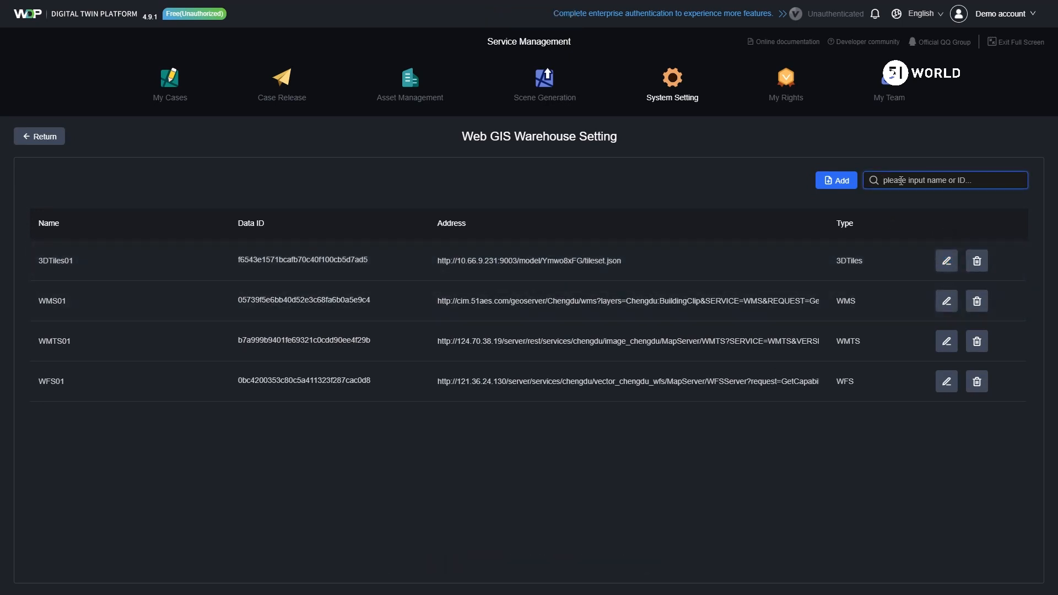
Step: Search the warehouse entries by the keyword 3D, then by the data ID of 3DTiles01
{"action": "type", "text": "3D"}
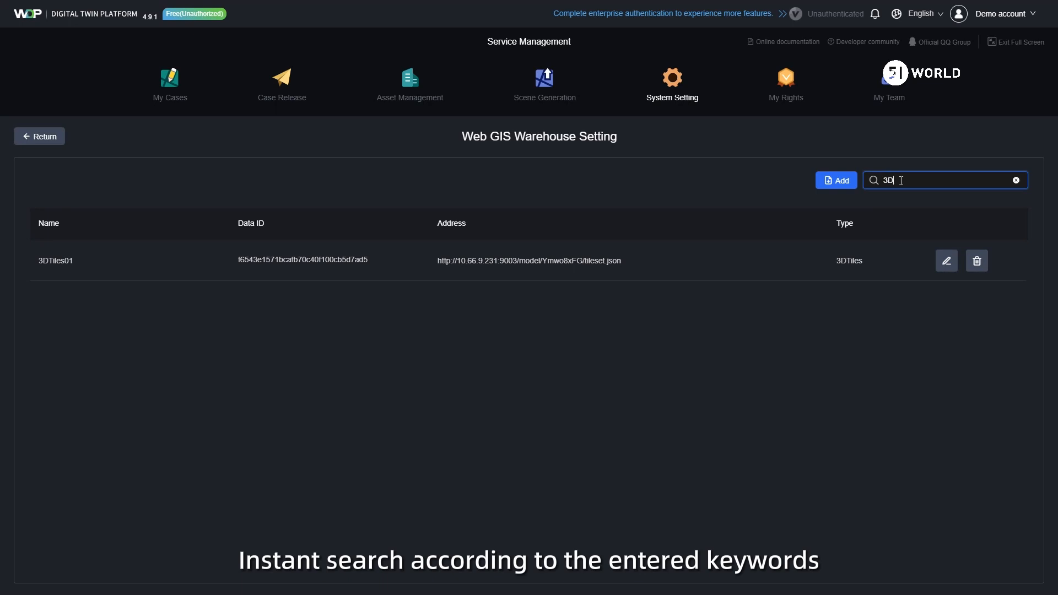
{"action": "left_click", "coordinate": [1016, 181]}
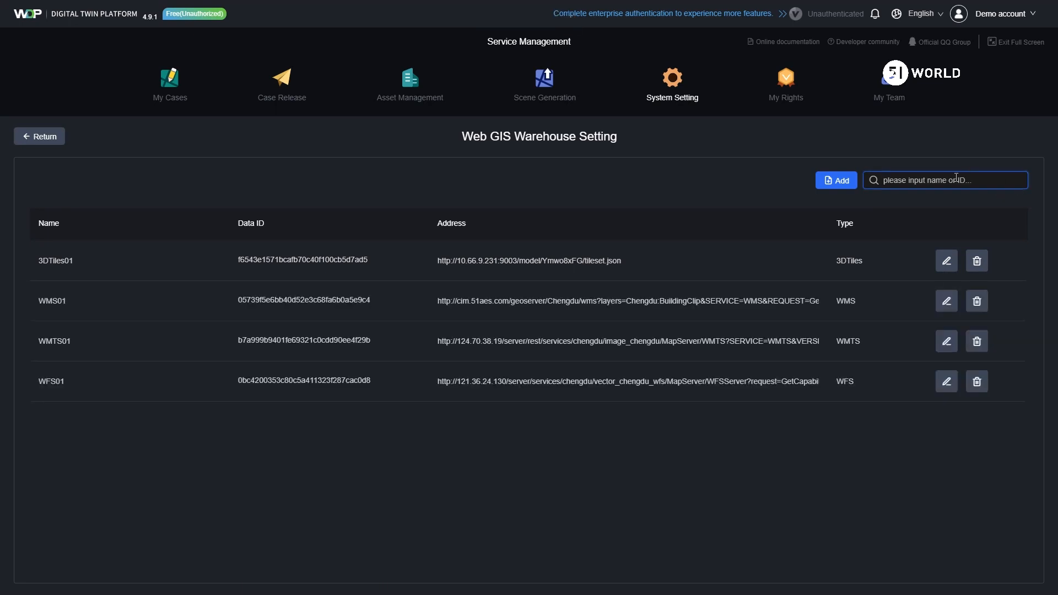
{"action": "type", "text": "f6543e1571bcafb70c40f100cb5d7ad5"}
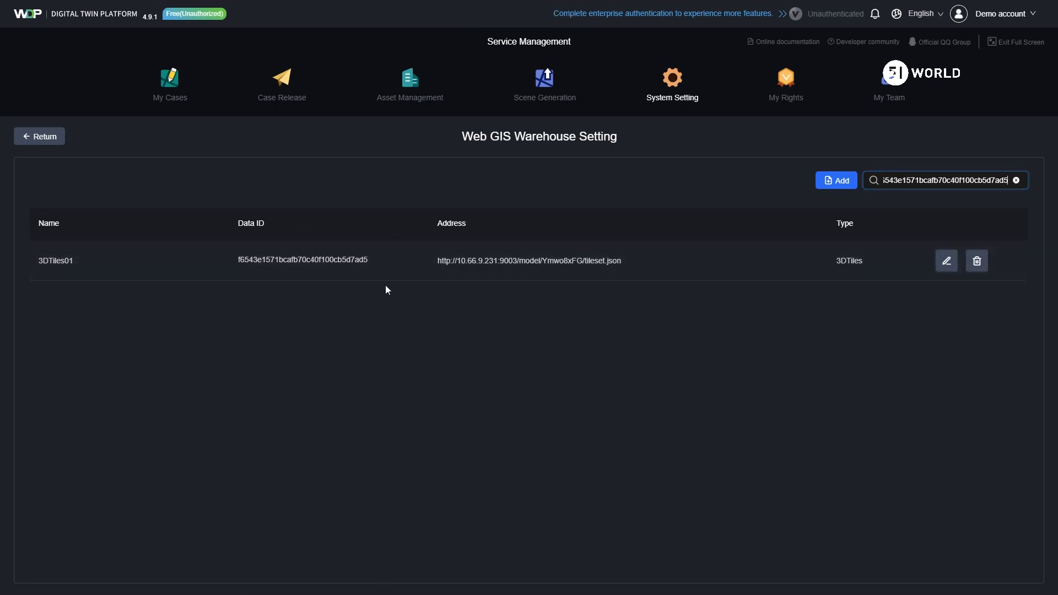
{"action": "mouse_move", "coordinate": [357, 259]}
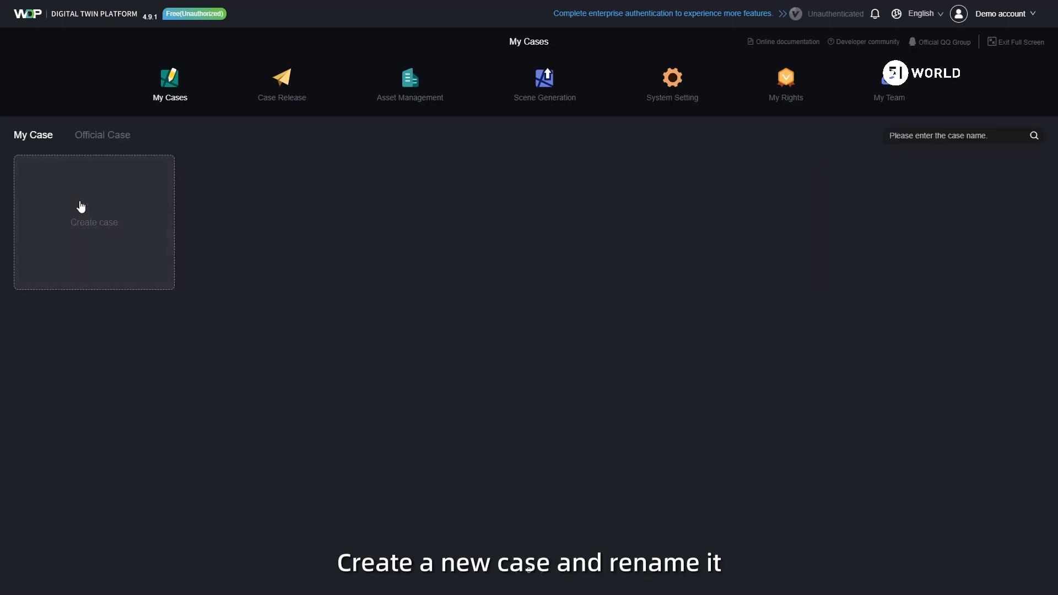
Step: Create a new case named "Web GIS loading demonstration" and load the Jinhua Industry 2 scene into it
{"action": "left_click", "coordinate": [78, 208]}
{"action": "left_click", "coordinate": [48, 10]}
{"action": "type", "text": "Nee"}
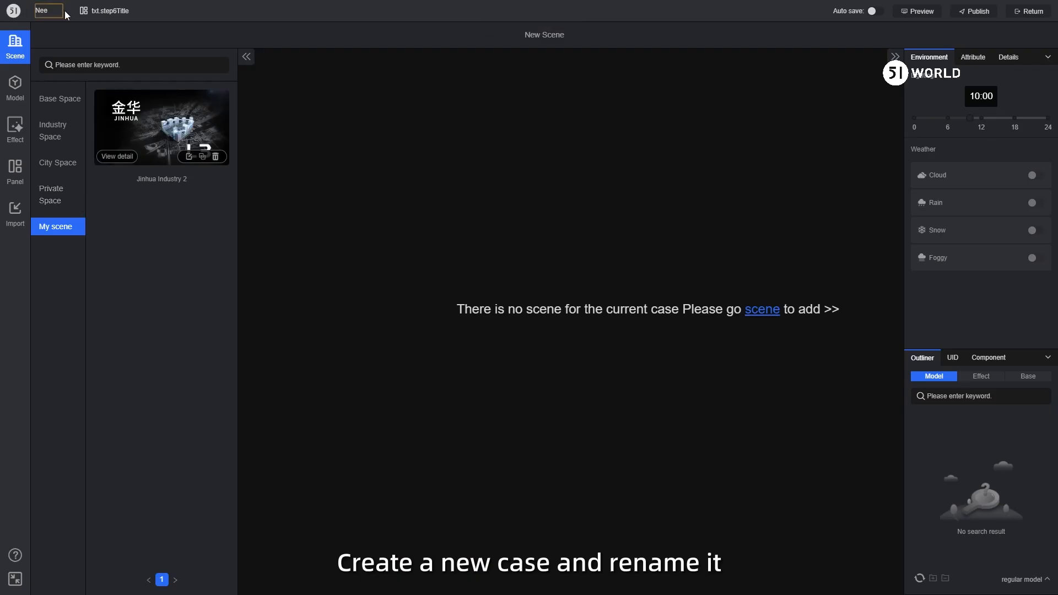
{"action": "type", "text": " GIS"}
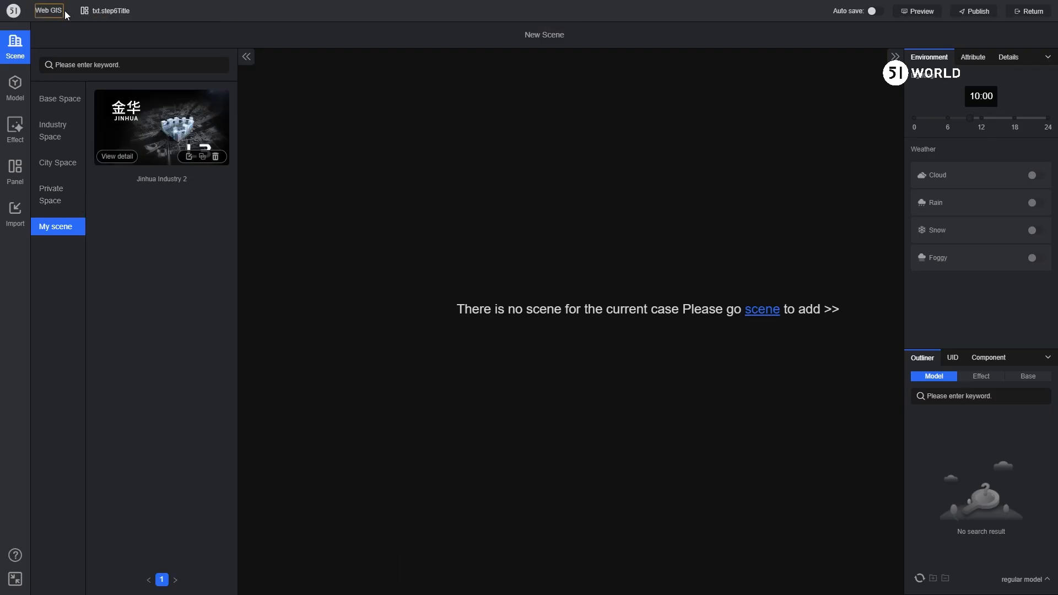
{"action": "type", "text": " loading demonstration"}
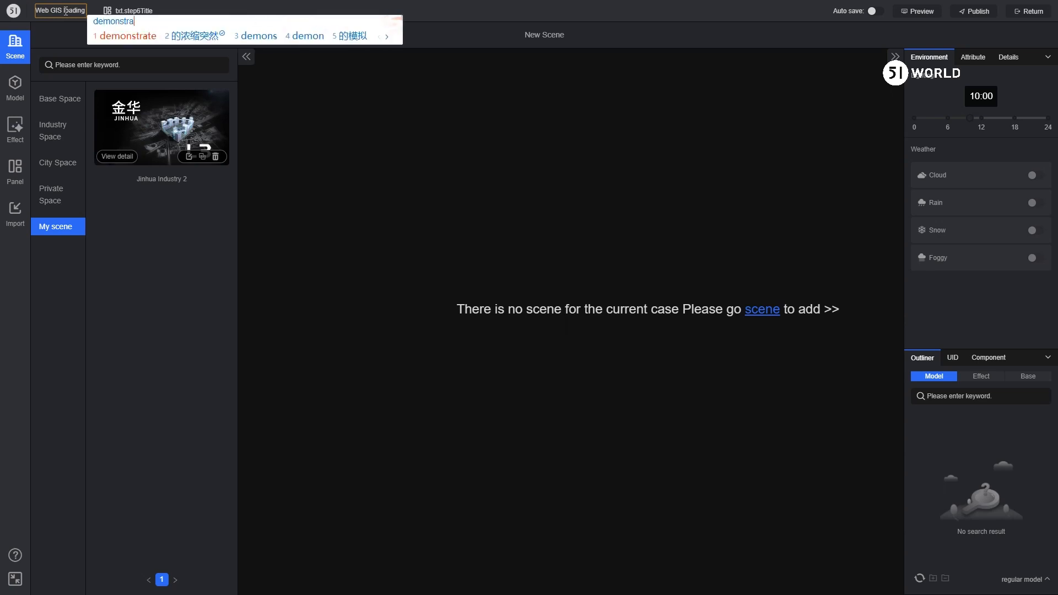
{"action": "left_click", "coordinate": [81, 37]}
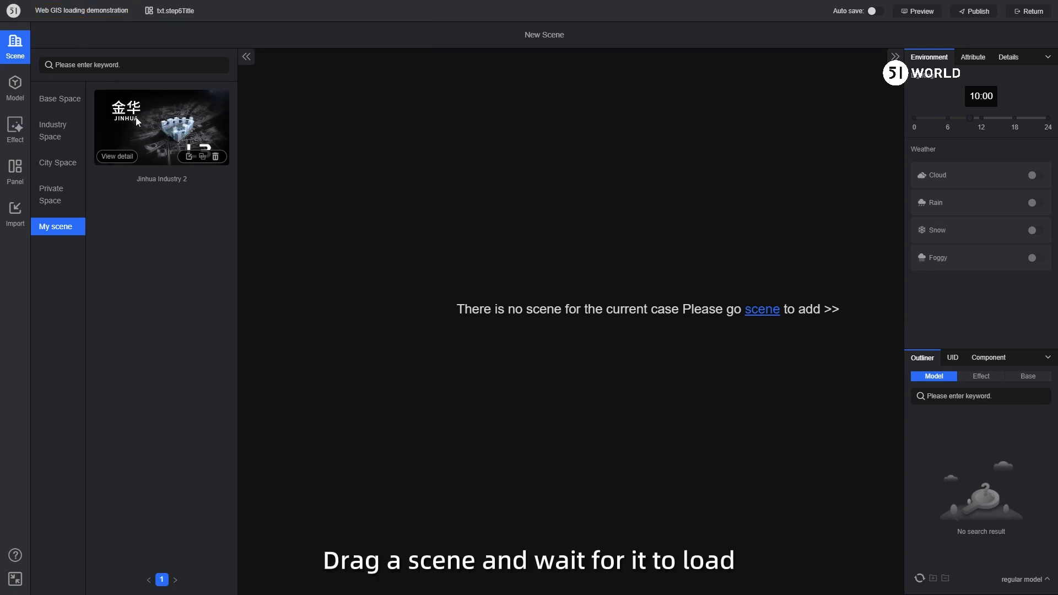
{"action": "left_click_drag", "start_coordinate": [136, 116], "coordinate": [602, 196]}
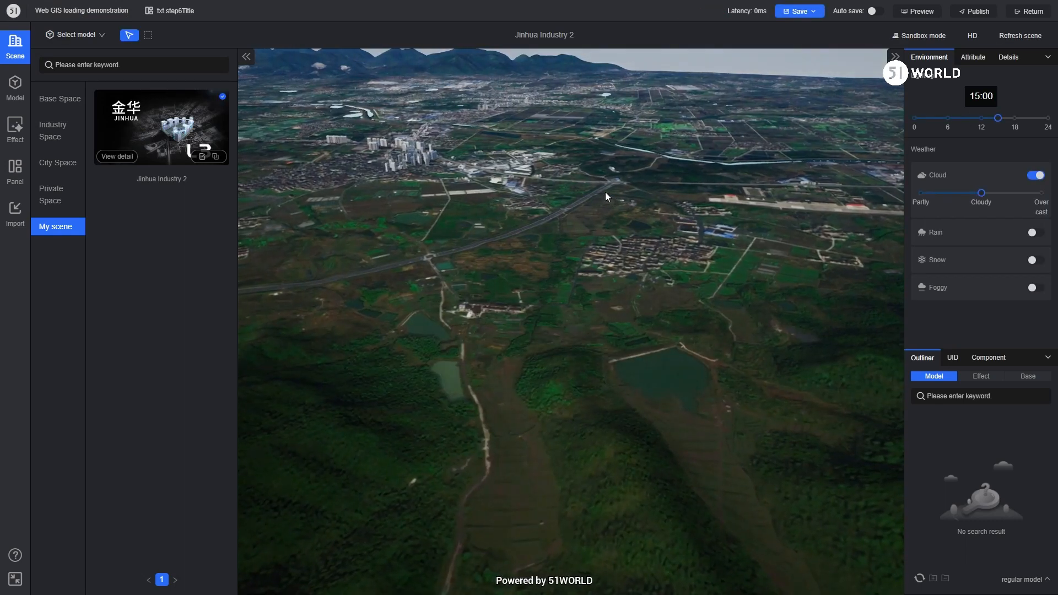
Step: Place the Web GIS 3DTiles model in the scene and focus the view on 3DTiles01
{"action": "left_click", "coordinate": [15, 87]}
{"action": "left_click", "coordinate": [52, 179]}
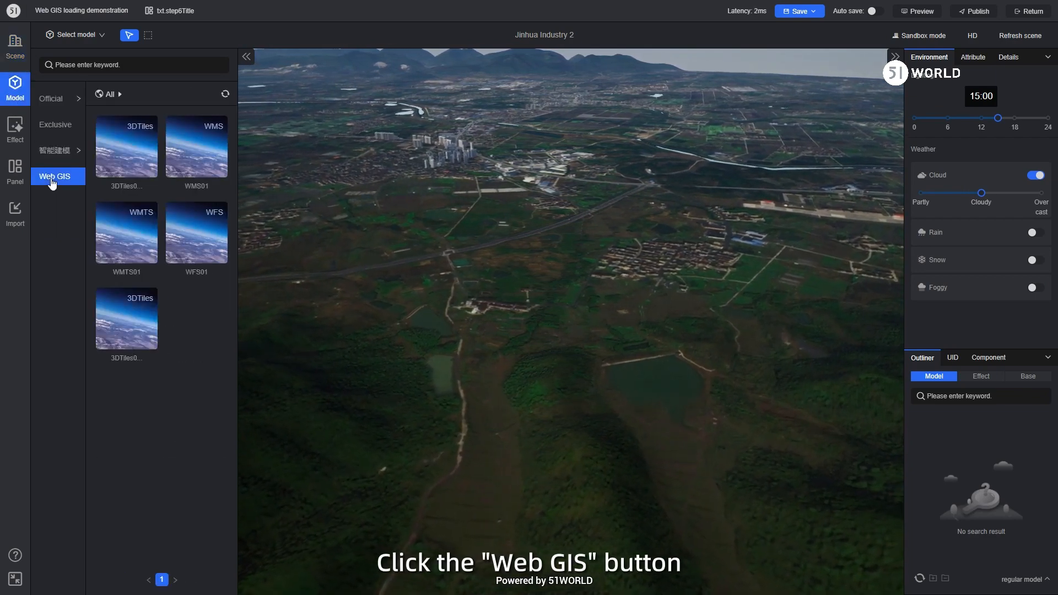
{"action": "left_click_drag", "start_coordinate": [120, 152], "coordinate": [446, 306]}
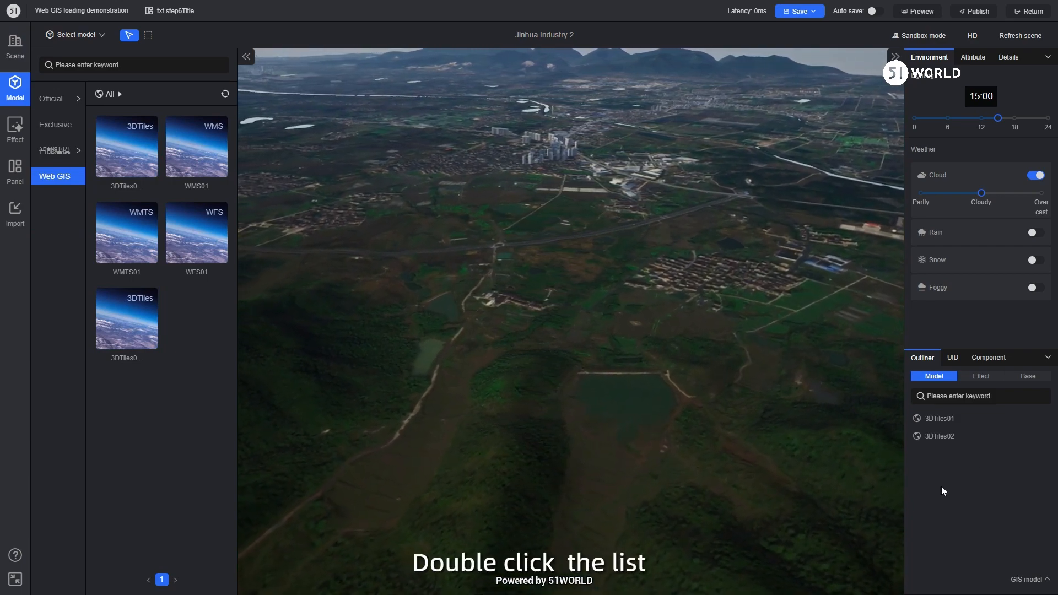
{"action": "double_click", "coordinate": [958, 420]}
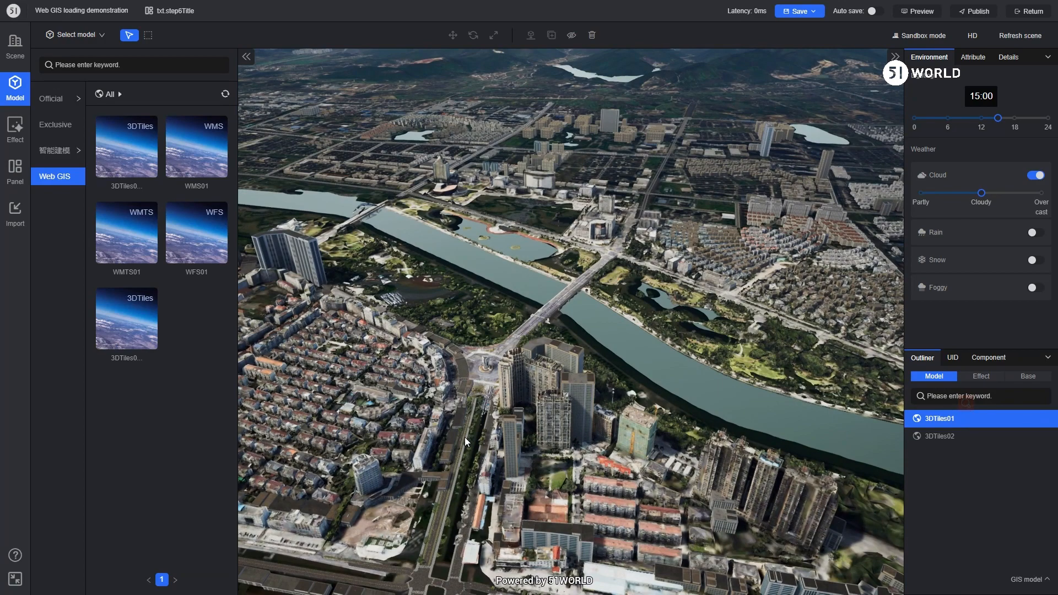
Step: Examine the 3DTiles01 model up close, and hide and show it twice in the scene
{"action": "scroll", "coordinate": [464, 438], "scroll_direction": "up", "scroll_amount": 5}
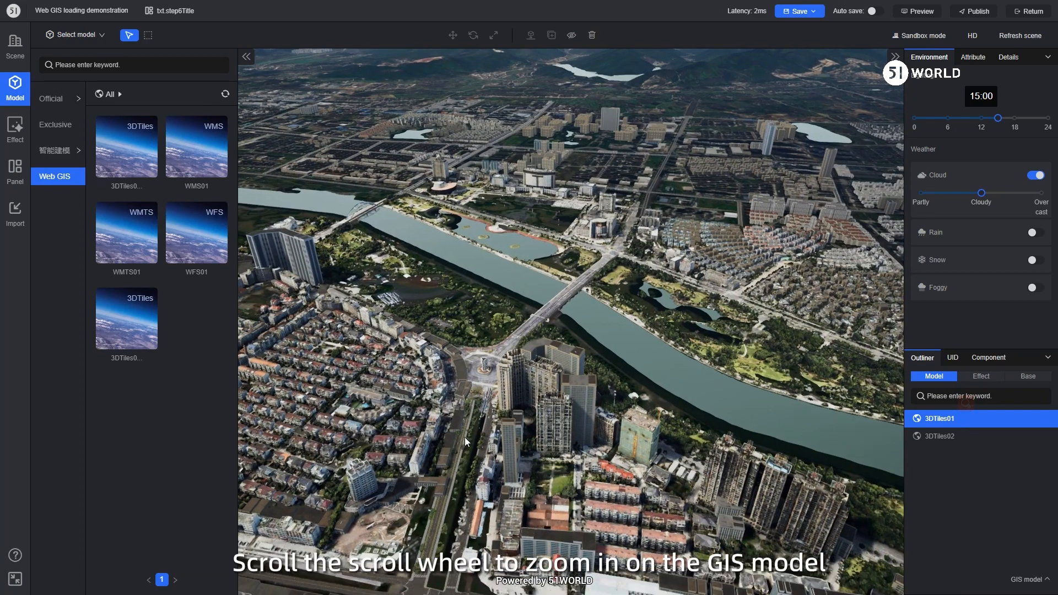
{"action": "scroll", "coordinate": [588, 392], "scroll_direction": "up", "scroll_amount": 8}
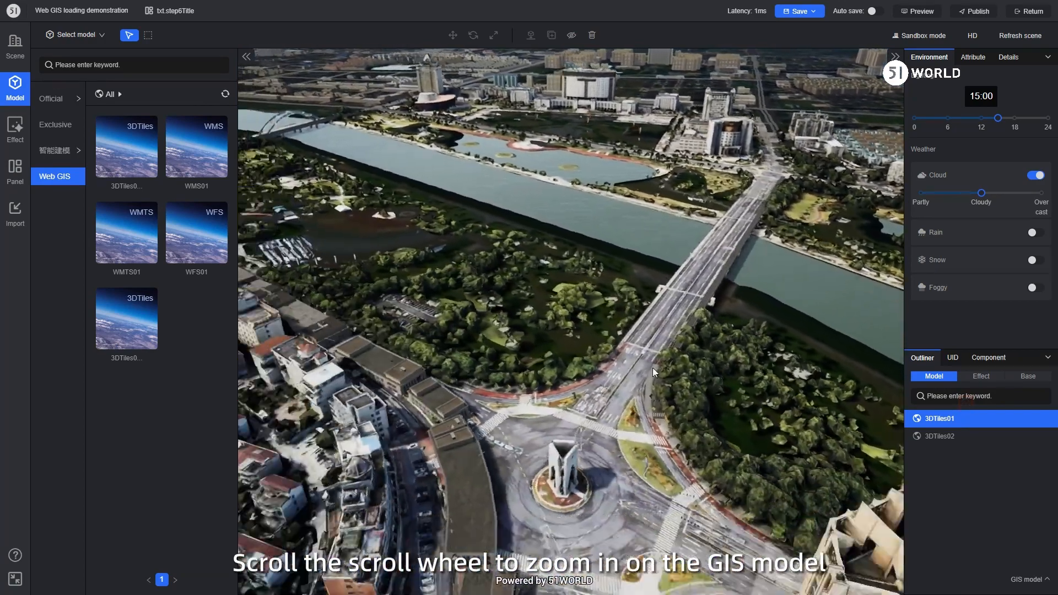
{"action": "scroll", "coordinate": [491, 441], "scroll_direction": "up", "scroll_amount": 3}
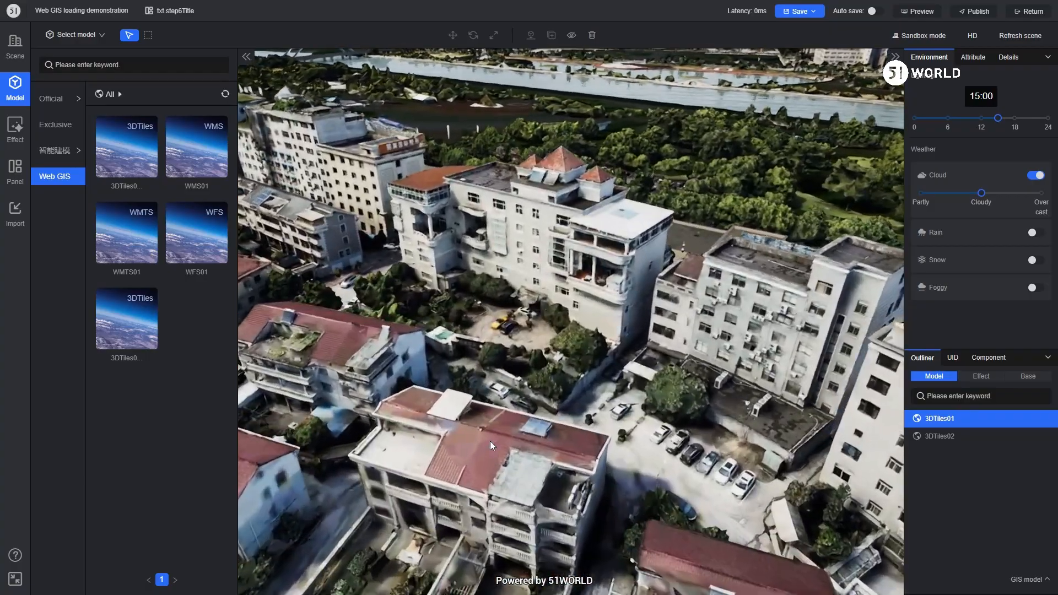
{"action": "scroll", "coordinate": [522, 388], "scroll_direction": "down", "scroll_amount": 3}
{"action": "scroll", "coordinate": [522, 388], "scroll_direction": "down", "scroll_amount": 5}
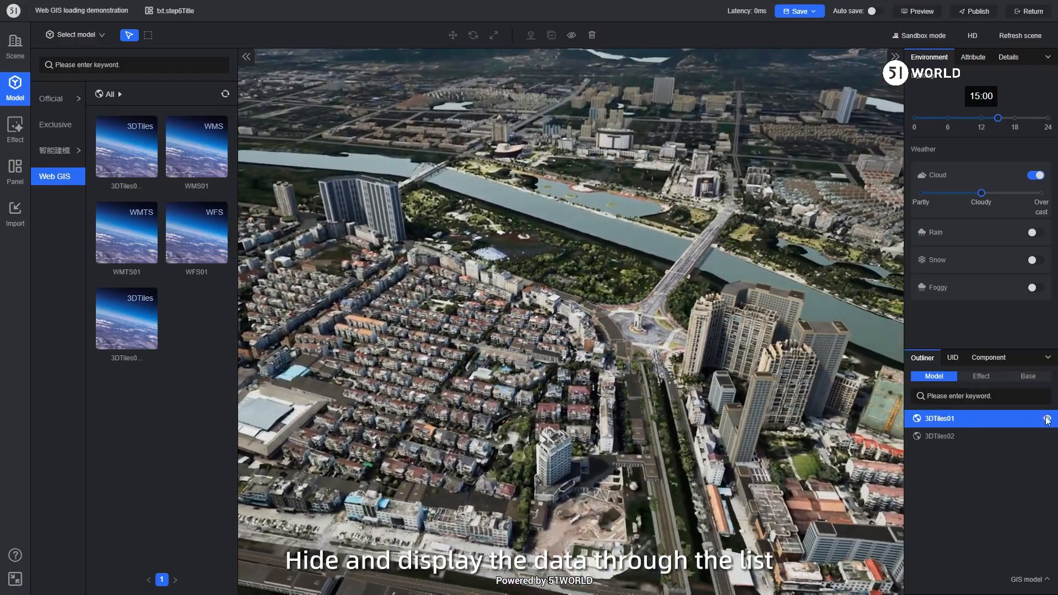
{"action": "left_click", "coordinate": [1047, 419]}
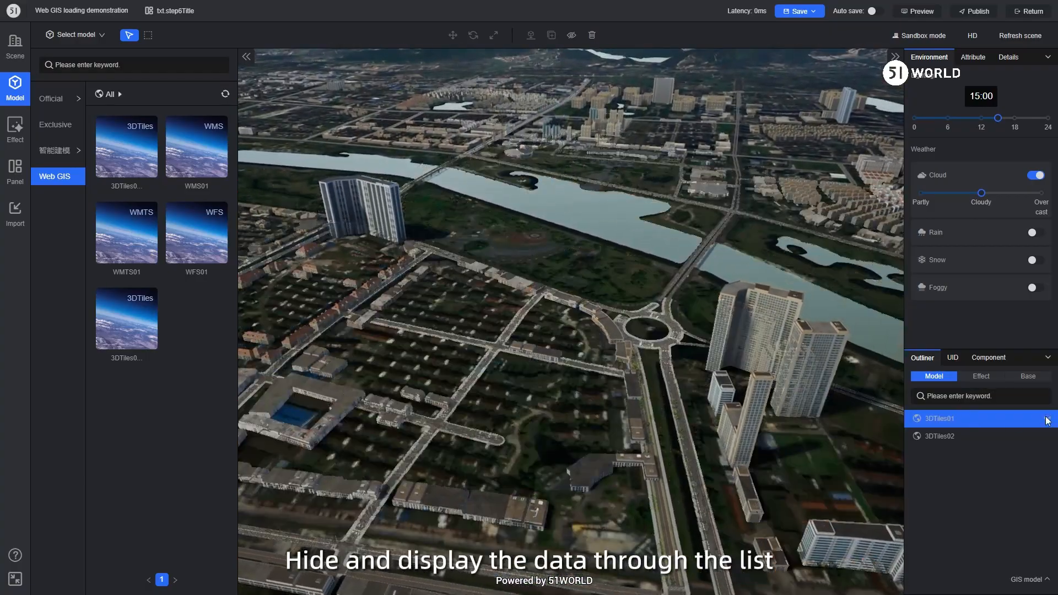
{"action": "left_click", "coordinate": [1048, 419]}
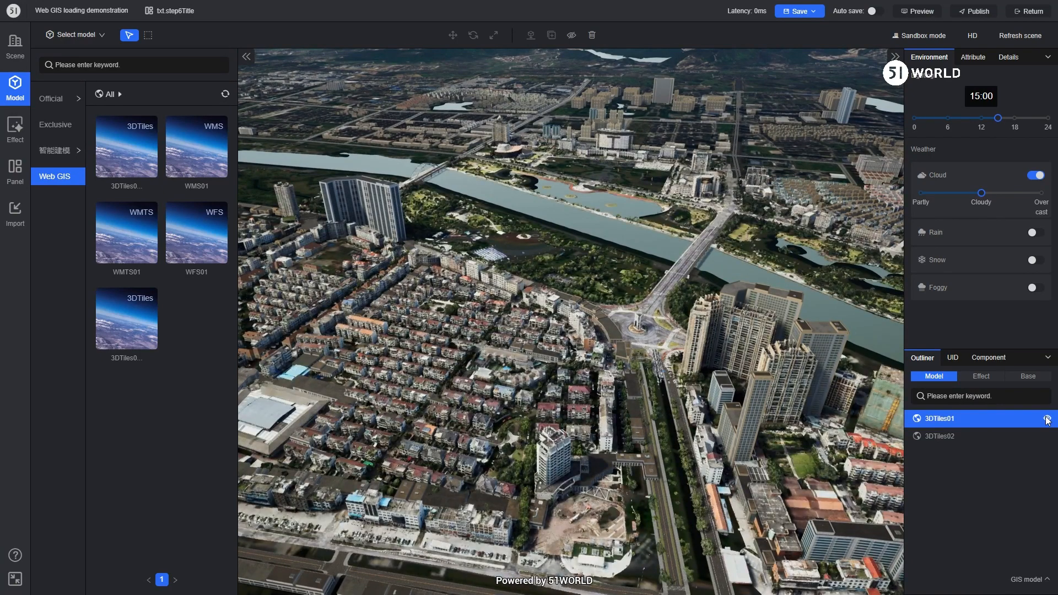
{"action": "left_click", "coordinate": [572, 36]}
{"action": "left_click", "coordinate": [573, 36]}
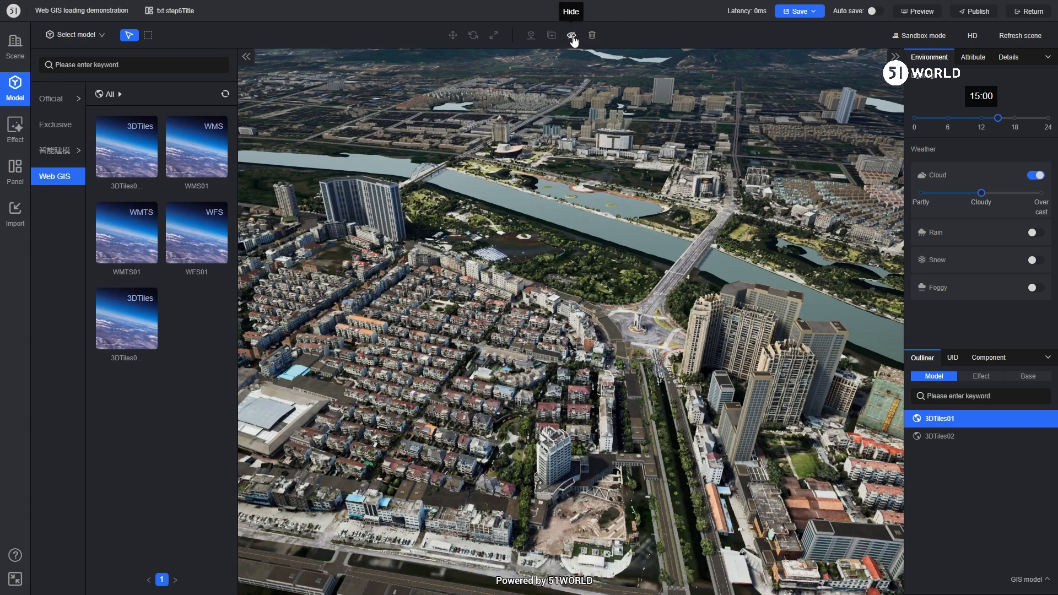
Step: Delete 3DTiles01 from the scene and place it again from the Web GIS models
{"action": "left_click", "coordinate": [593, 36]}
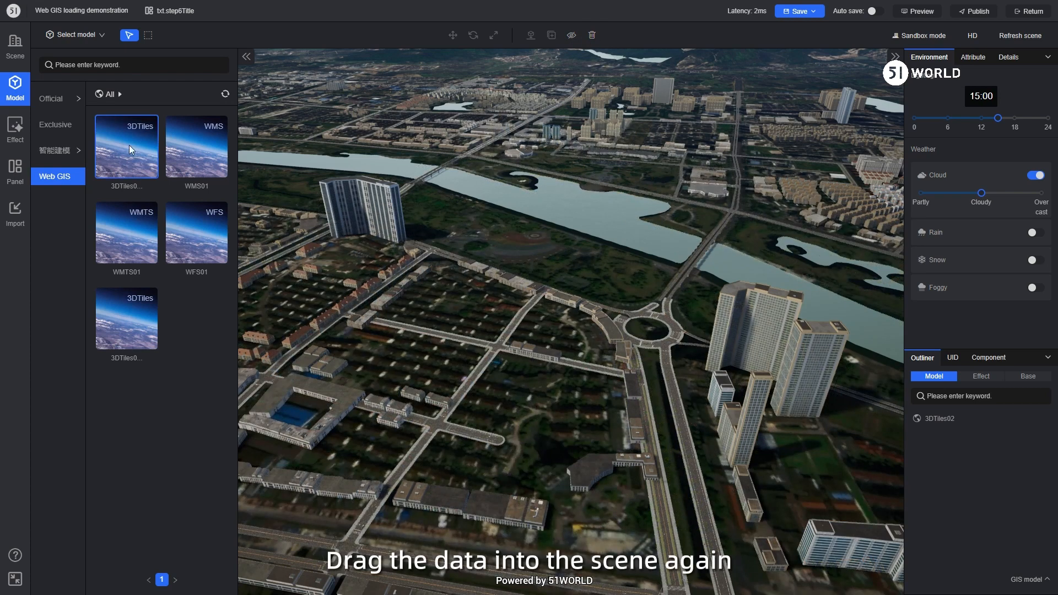
{"action": "left_click_drag", "start_coordinate": [129, 145], "coordinate": [610, 340]}
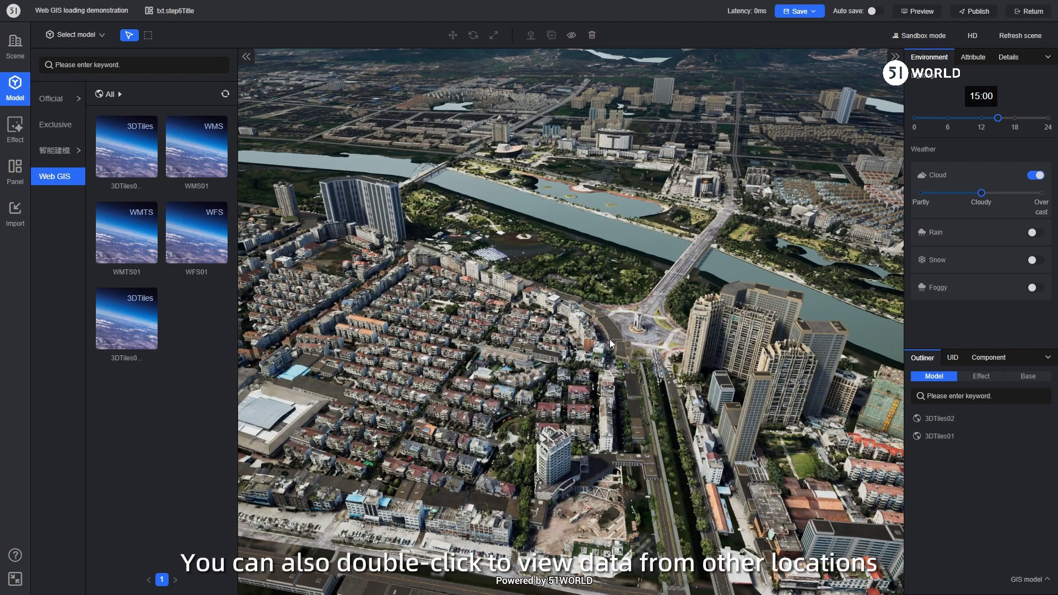
Step: Focus the view on 3DTiles02 and rename the element as 3DTiles02010 in its attributes
{"action": "double_click", "coordinate": [932, 418]}
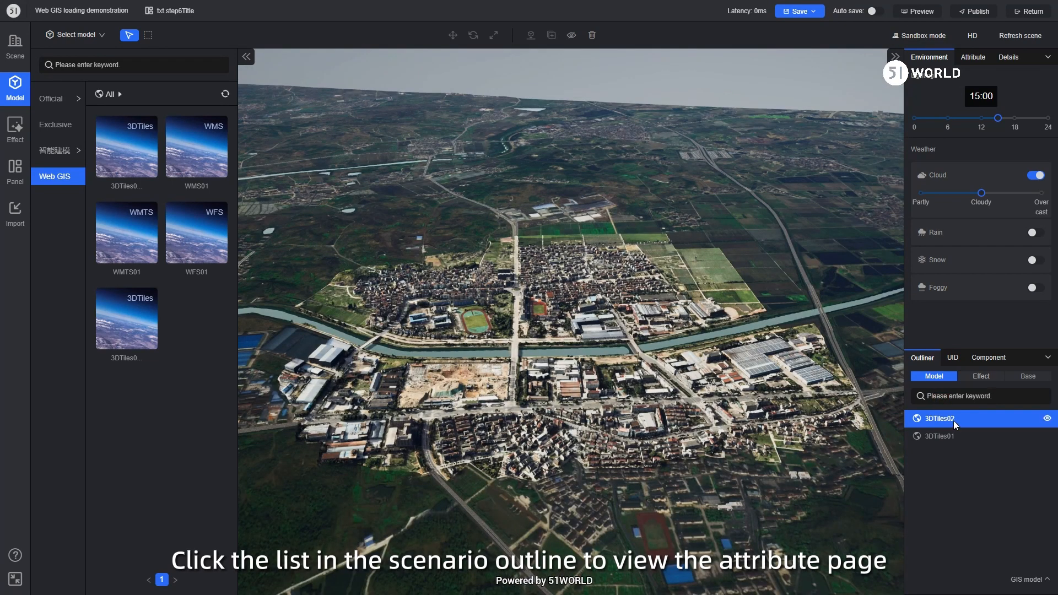
{"action": "left_click", "coordinate": [979, 58]}
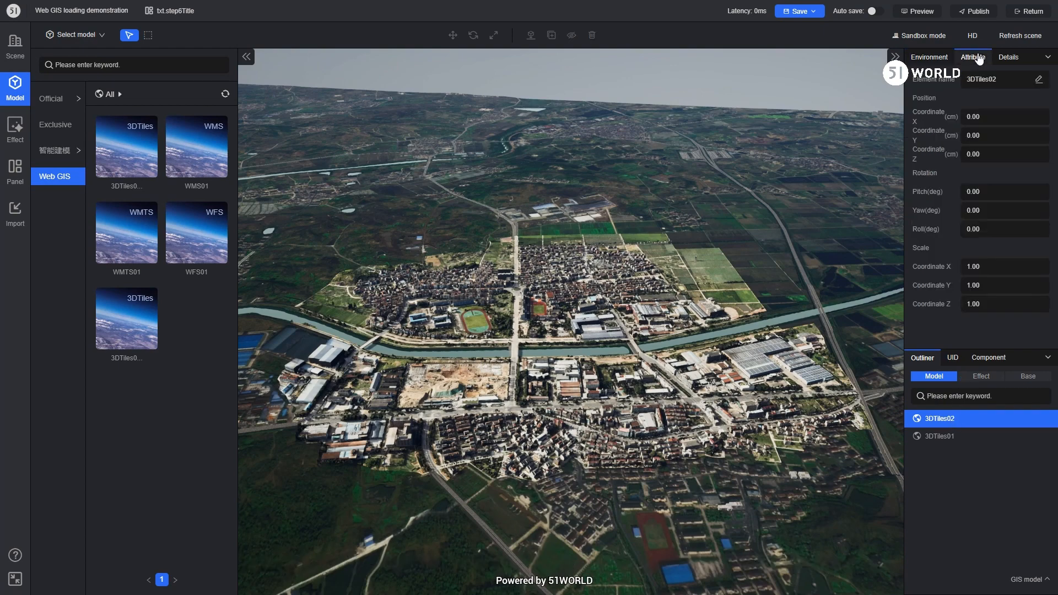
{"action": "left_click", "coordinate": [1008, 80]}
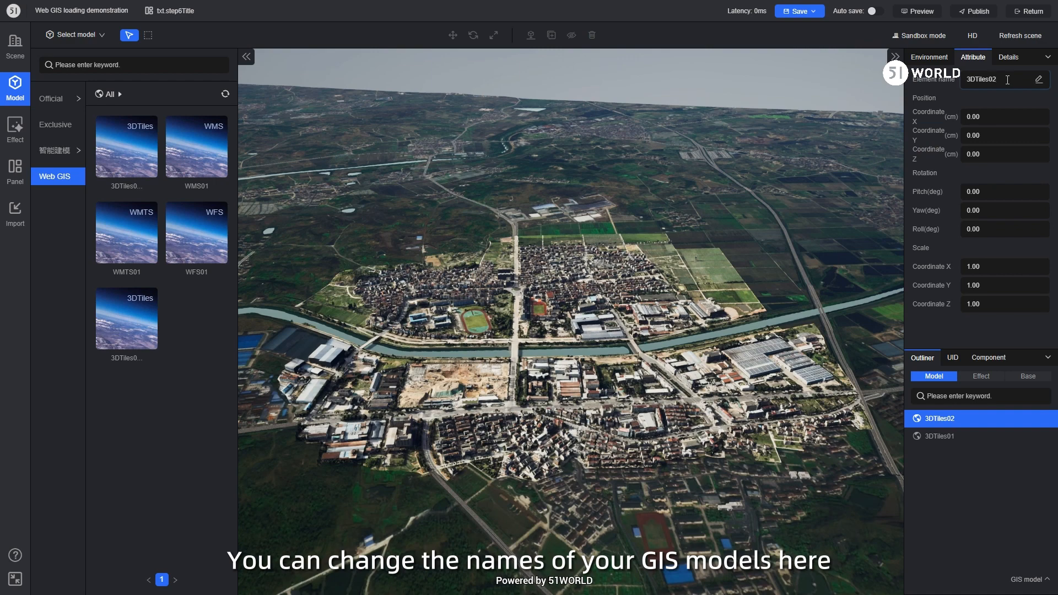
{"action": "type", "text": "010"}
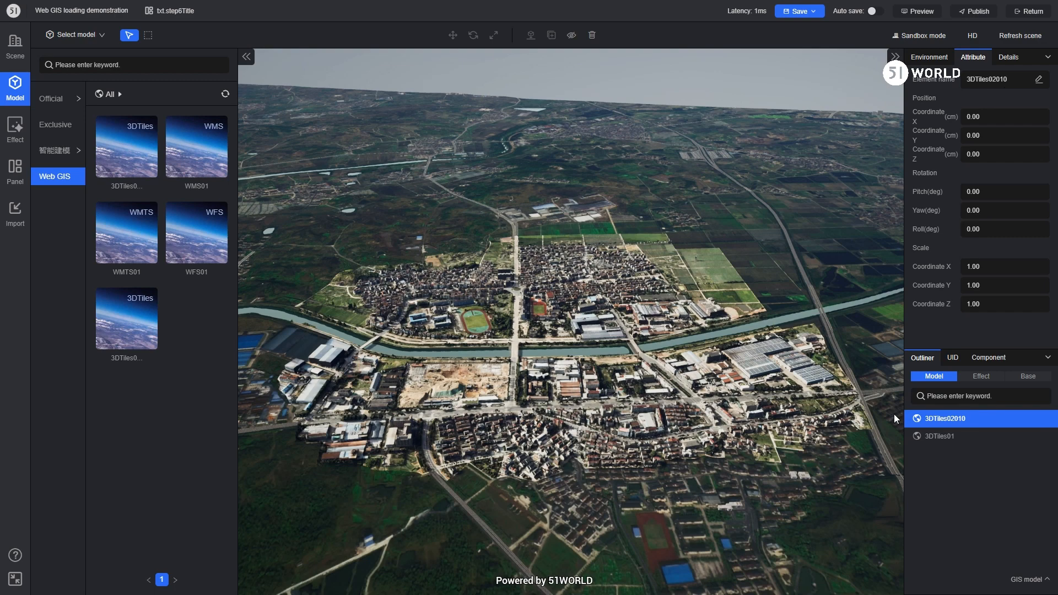
Step: Set both the X and Y position coordinates of the 3DTiles02010 model to 100000 cm
{"action": "left_click_drag", "start_coordinate": [989, 120], "coordinate": [964, 120]}
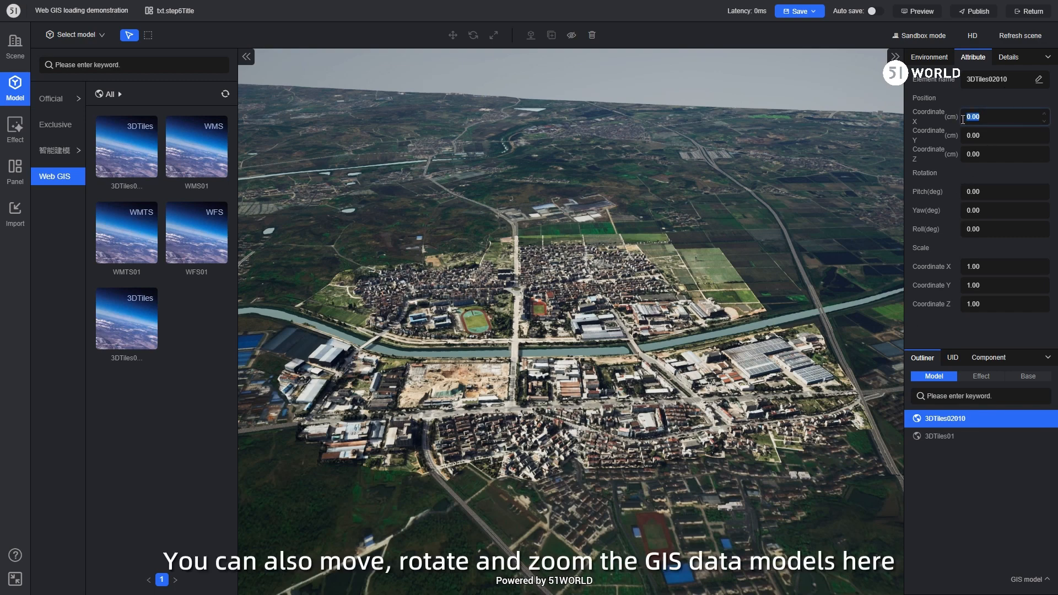
{"action": "type", "text": "100000"}
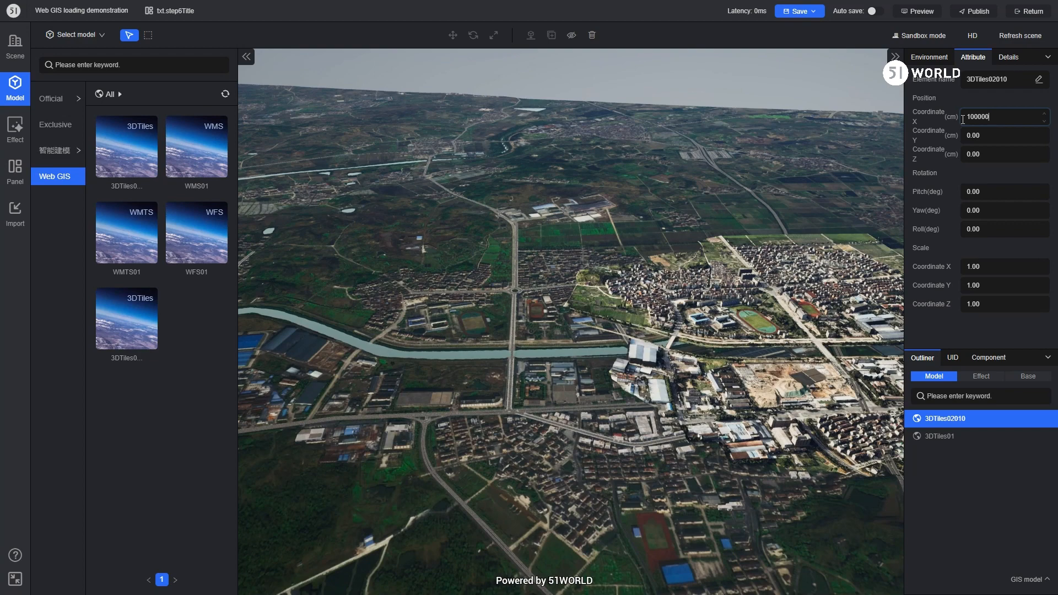
{"action": "left_click_drag", "start_coordinate": [987, 136], "coordinate": [961, 140]}
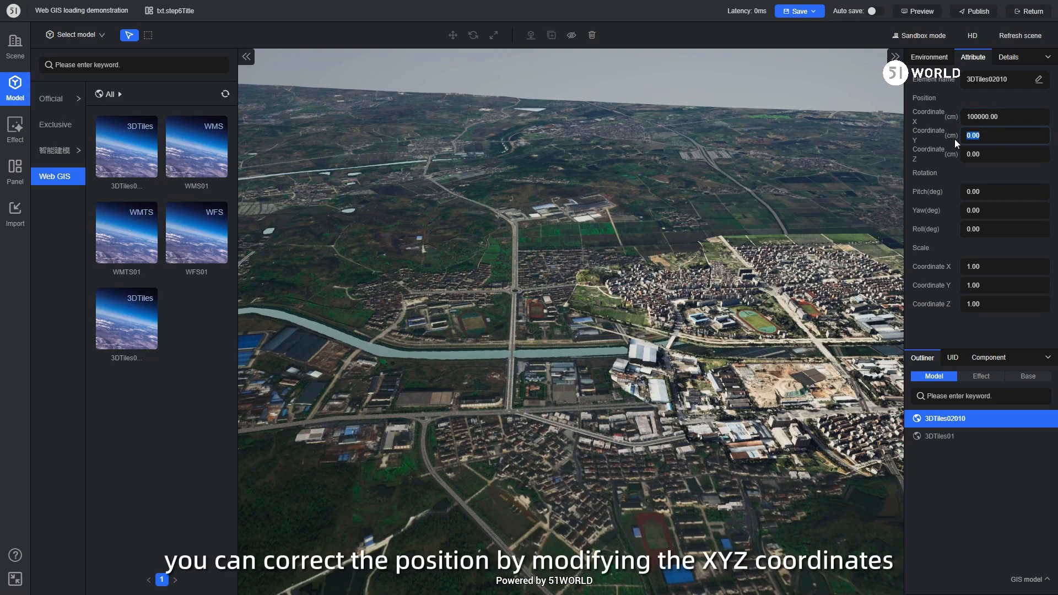
{"action": "type", "text": "100000"}
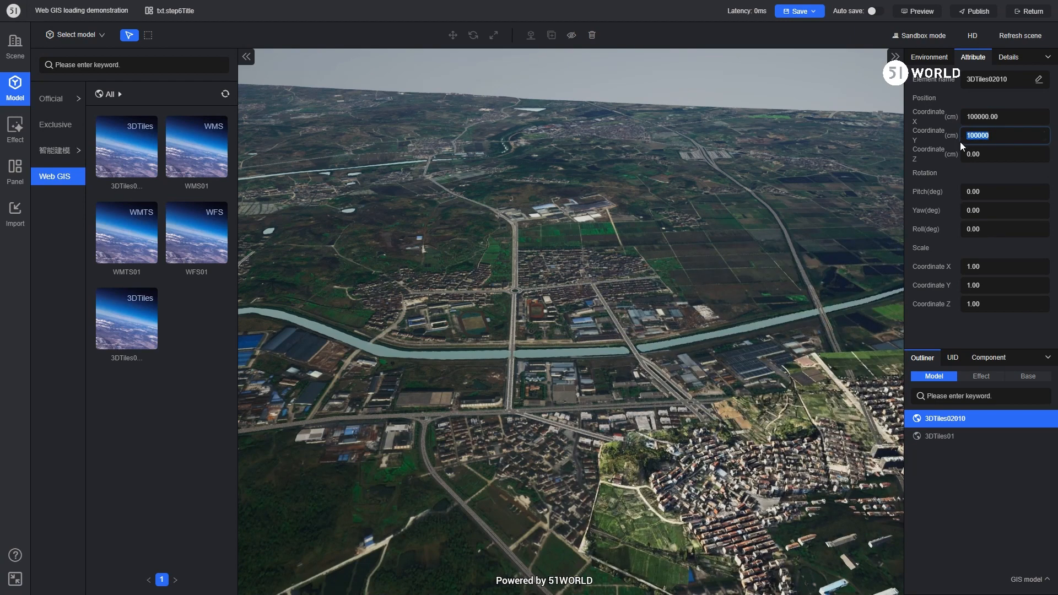
Step: Reset the Y and X position coordinates of the 3DTiles02010 model to 0 cm
{"action": "type", "text": "0"}
{"action": "left_click", "coordinate": [971, 117]}
{"action": "type", "text": "0"}
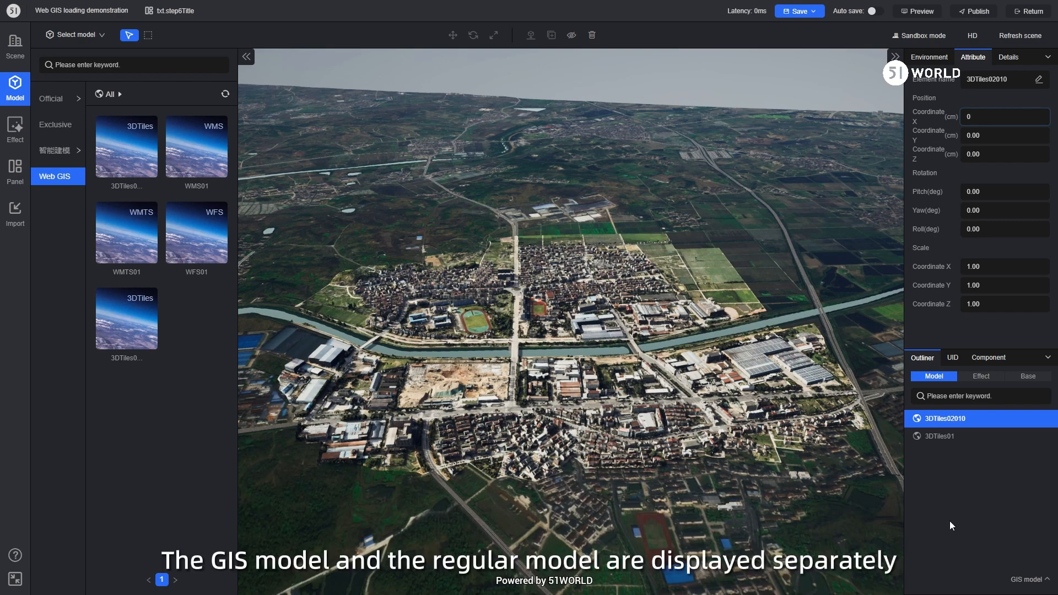
Step: View the model type options of the outliner and choose GIS model
{"action": "left_click", "coordinate": [1050, 581]}
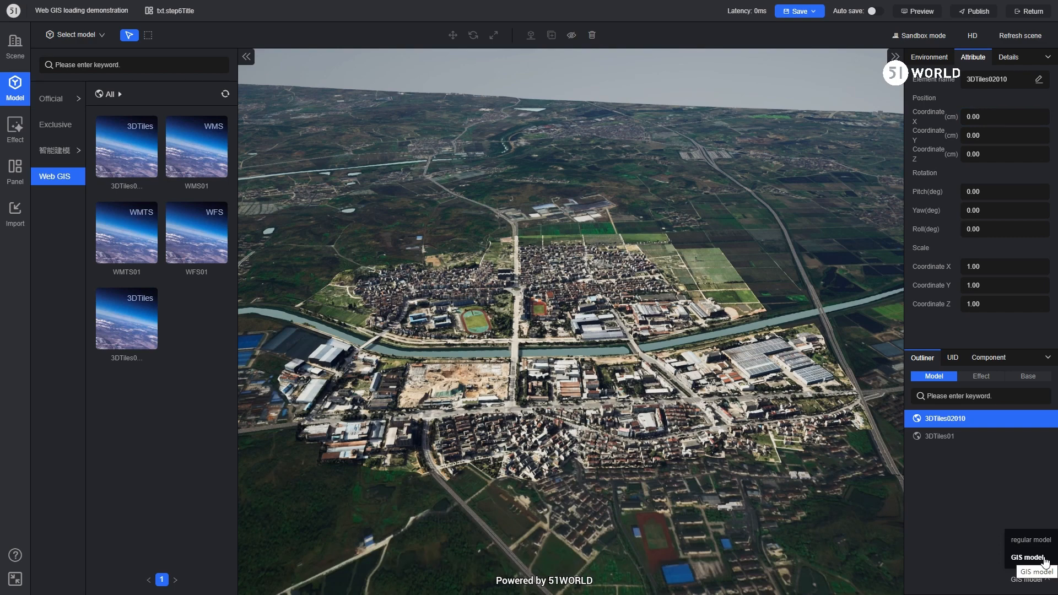
{"action": "left_click", "coordinate": [1036, 558]}
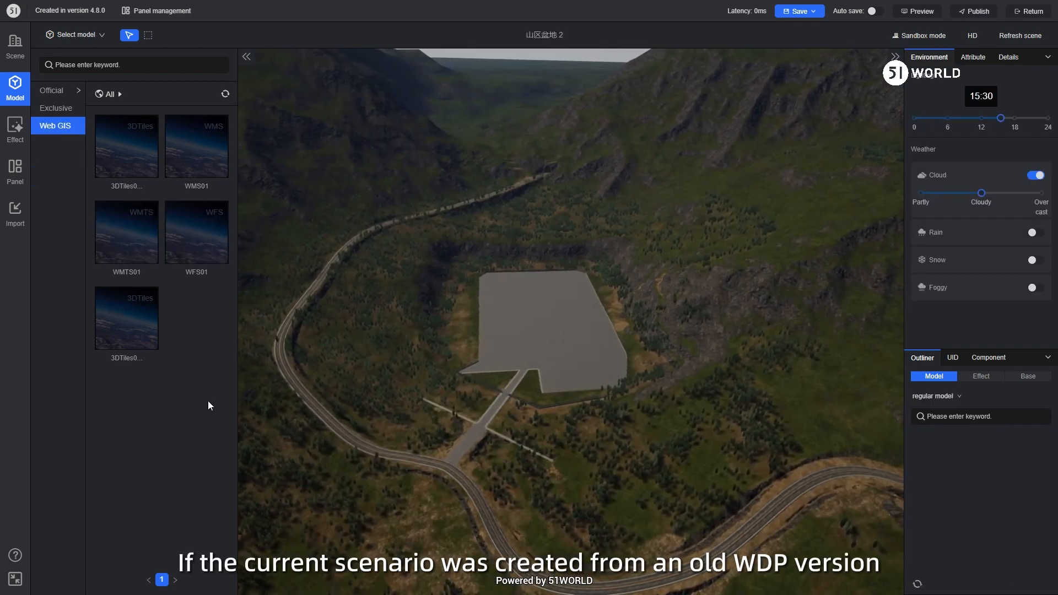
Step: Check the availability of the 3DTiles and WMS01 entries in the case created in version 4.8.0
{"action": "mouse_move", "coordinate": [122, 323]}
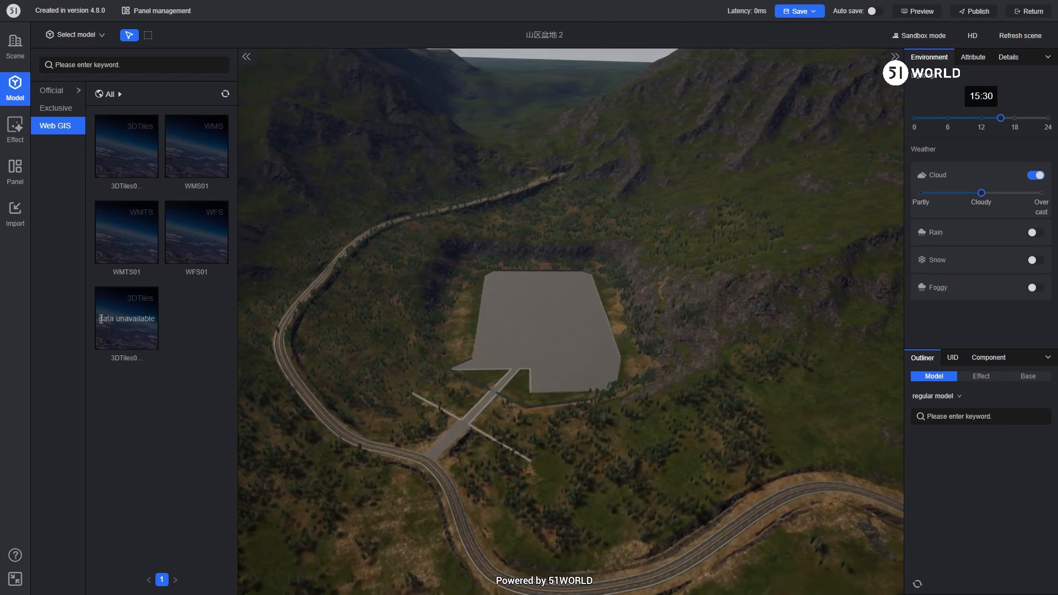
{"action": "left_click_drag", "start_coordinate": [99, 318], "coordinate": [156, 317]}
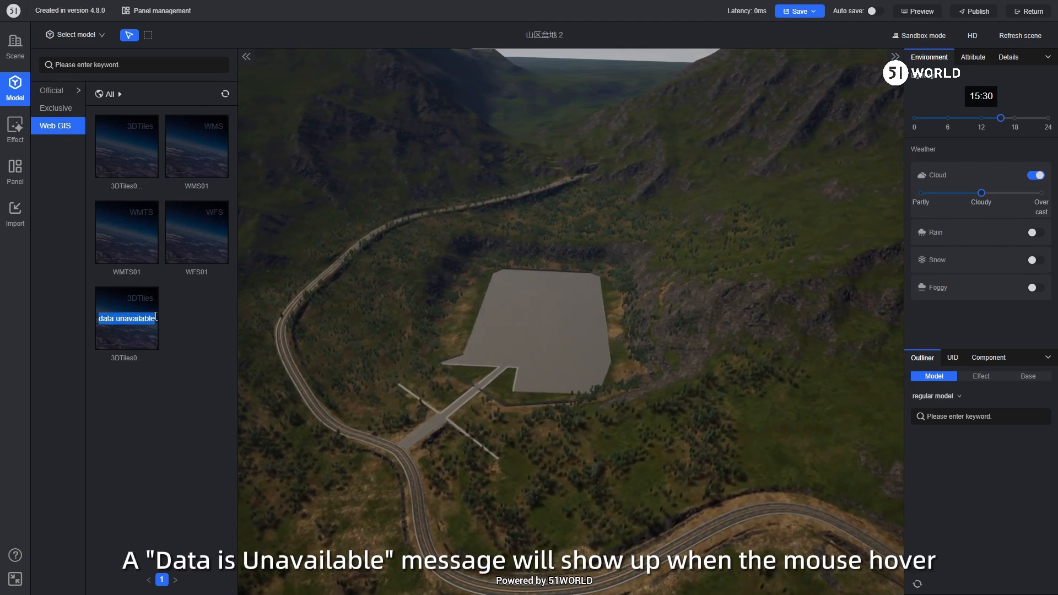
{"action": "mouse_move", "coordinate": [190, 148]}
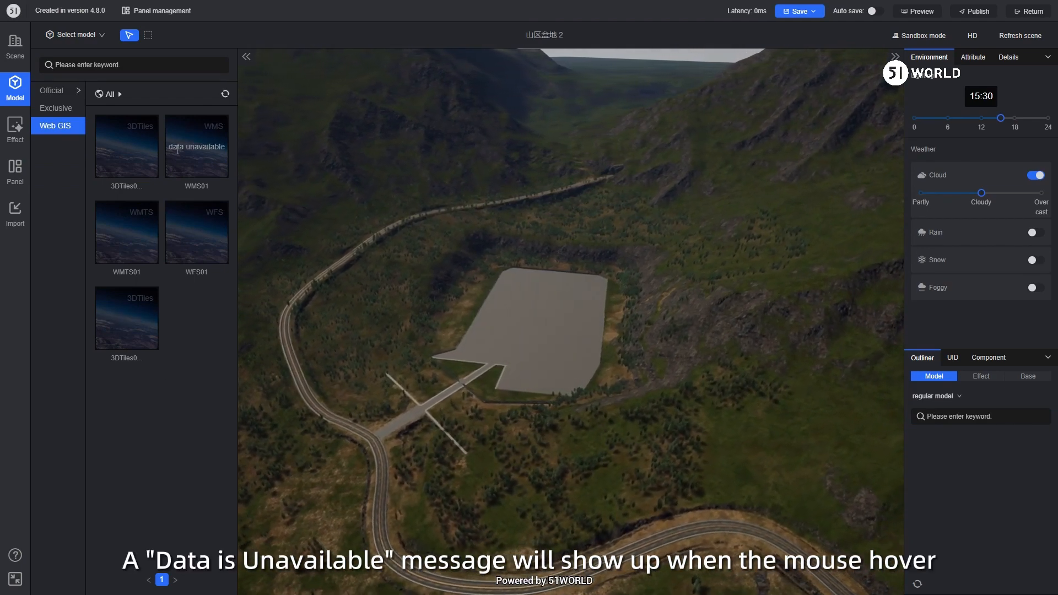
{"action": "left_click_drag", "start_coordinate": [169, 147], "coordinate": [226, 153]}
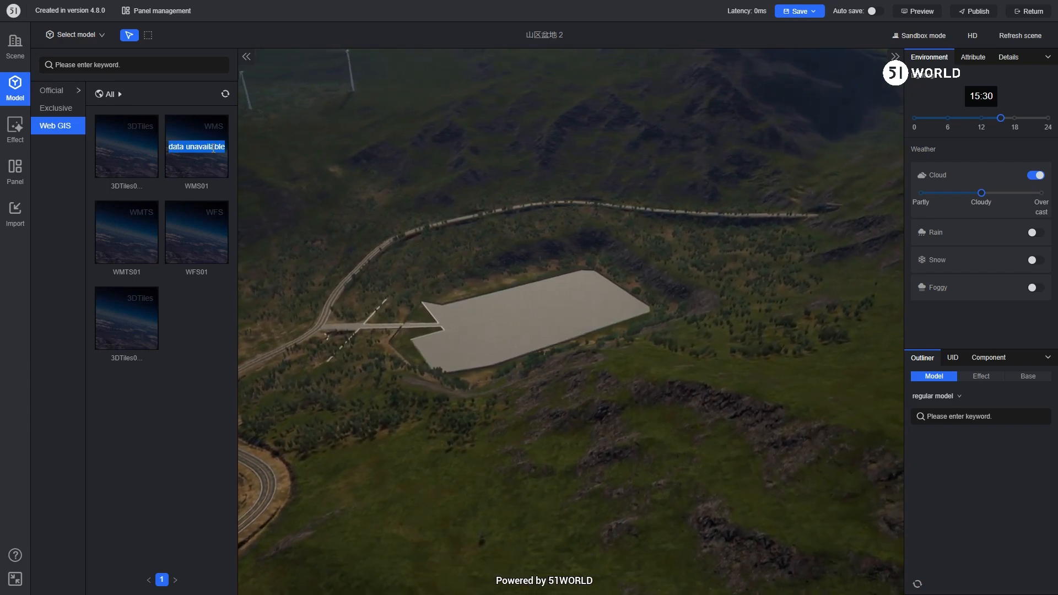
Step: Return to the case list and upgrade the "Created in version 4.8.0" case with the new data check
{"action": "left_click", "coordinate": [1038, 14]}
{"action": "left_click", "coordinate": [962, 58]}
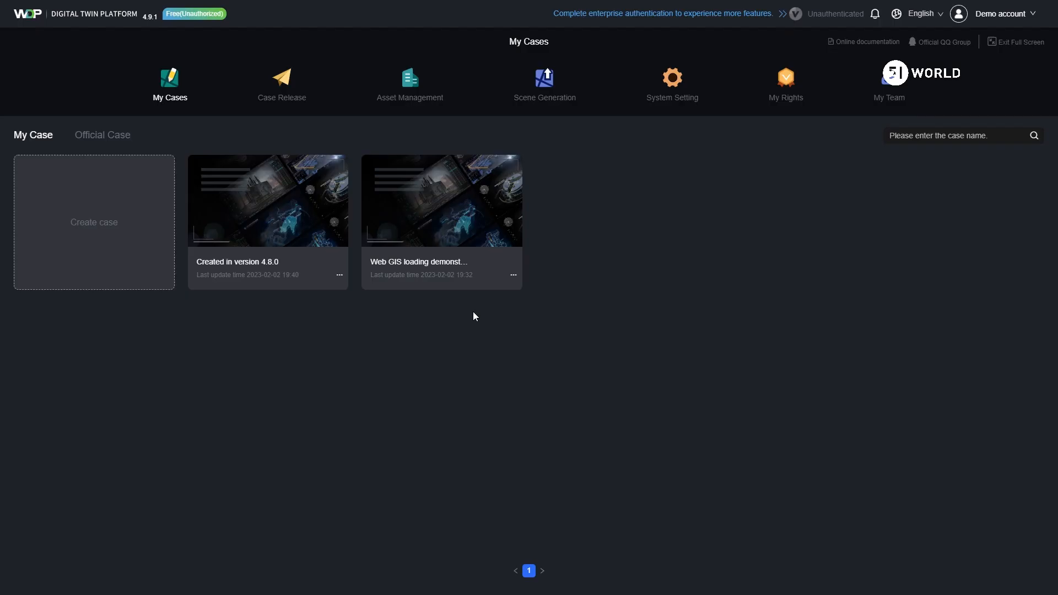
{"action": "left_click", "coordinate": [339, 274]}
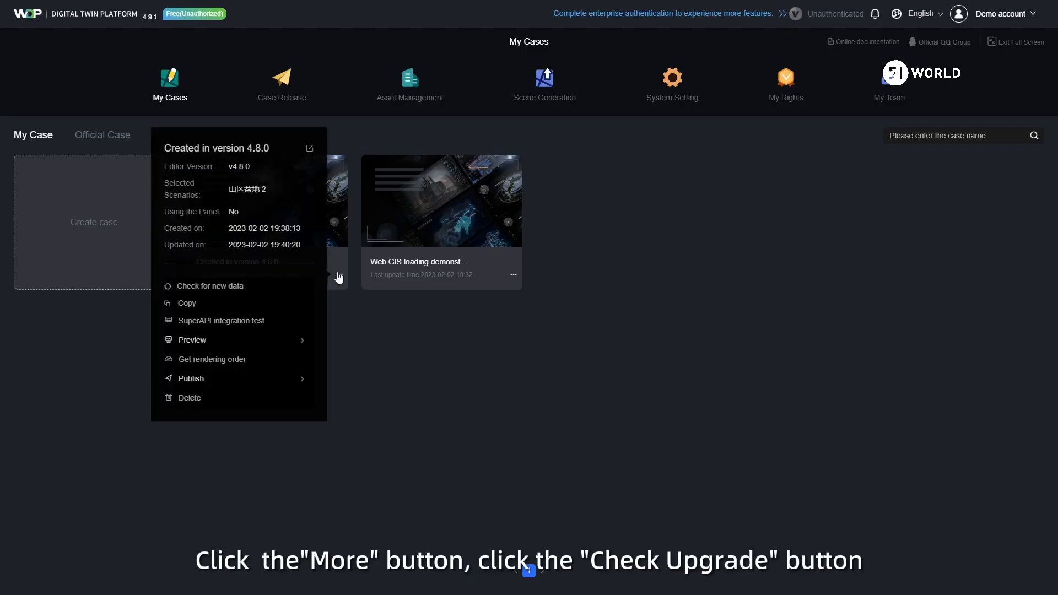
{"action": "left_click", "coordinate": [236, 288]}
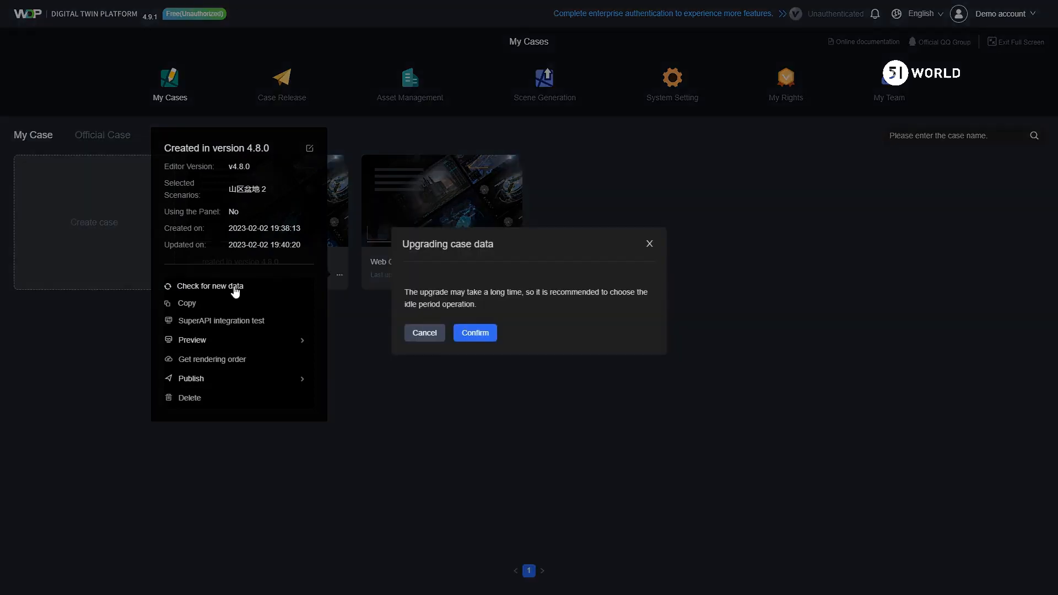
{"action": "left_click", "coordinate": [477, 334]}
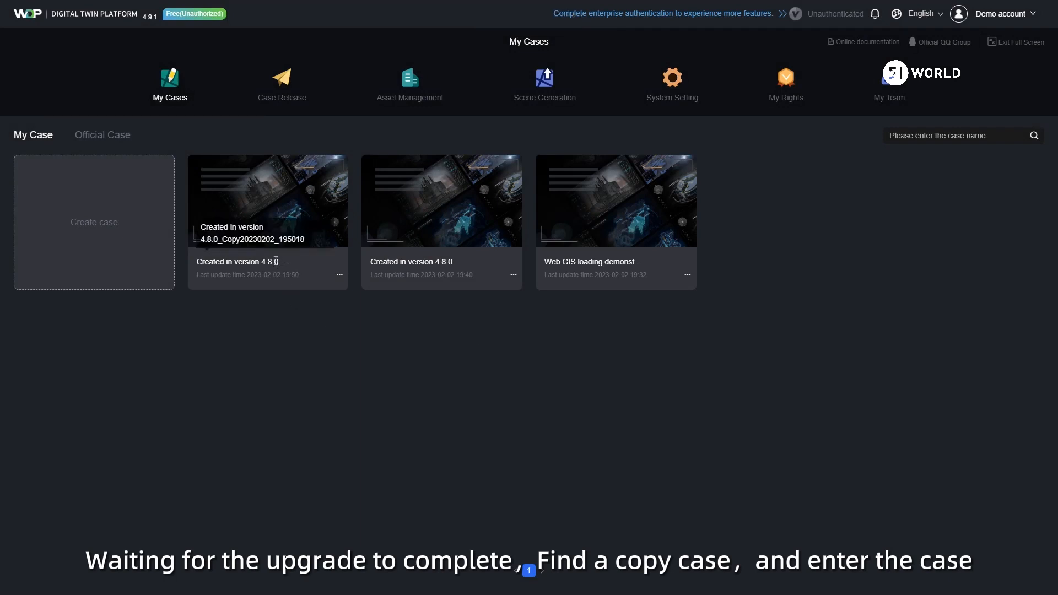
Step: Open the upgraded copy of the "Created in version 4.8.0" case for editing and display its Web GIS models
{"action": "mouse_move", "coordinate": [272, 212]}
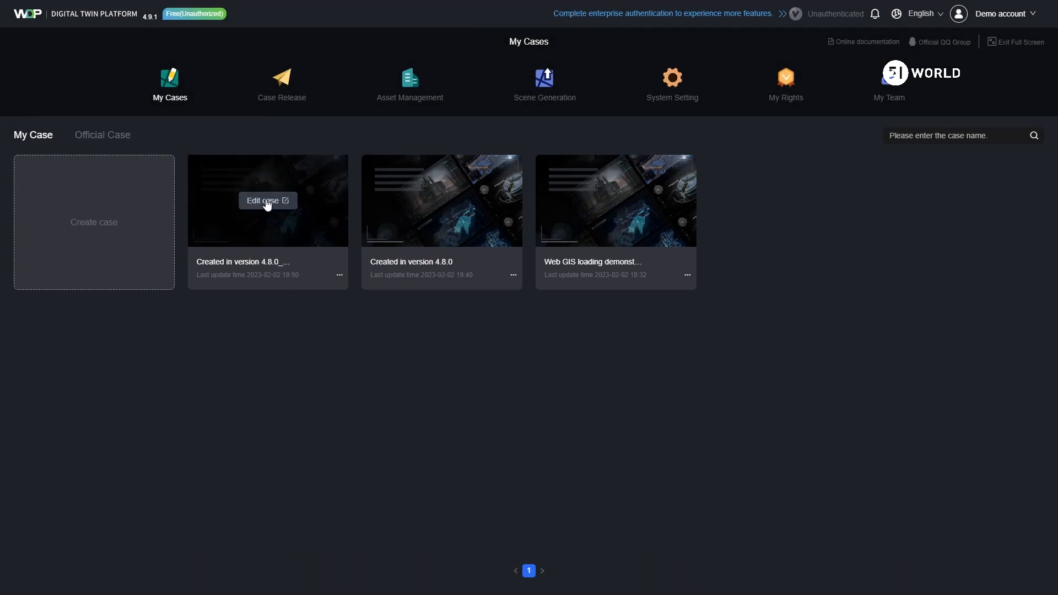
{"action": "left_click", "coordinate": [267, 201]}
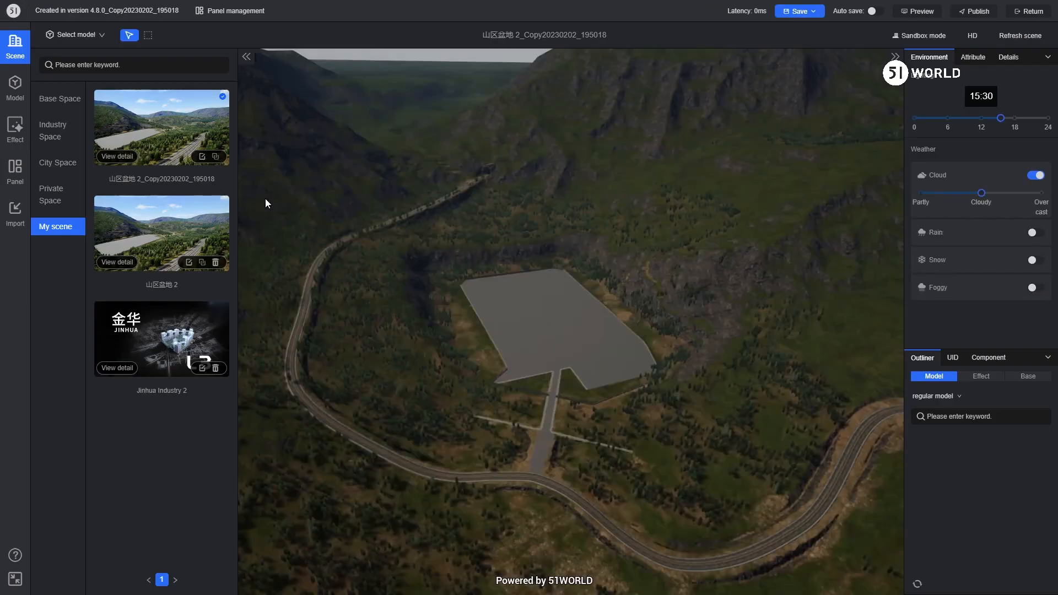
{"action": "left_click", "coordinate": [14, 87]}
{"action": "left_click", "coordinate": [56, 127]}
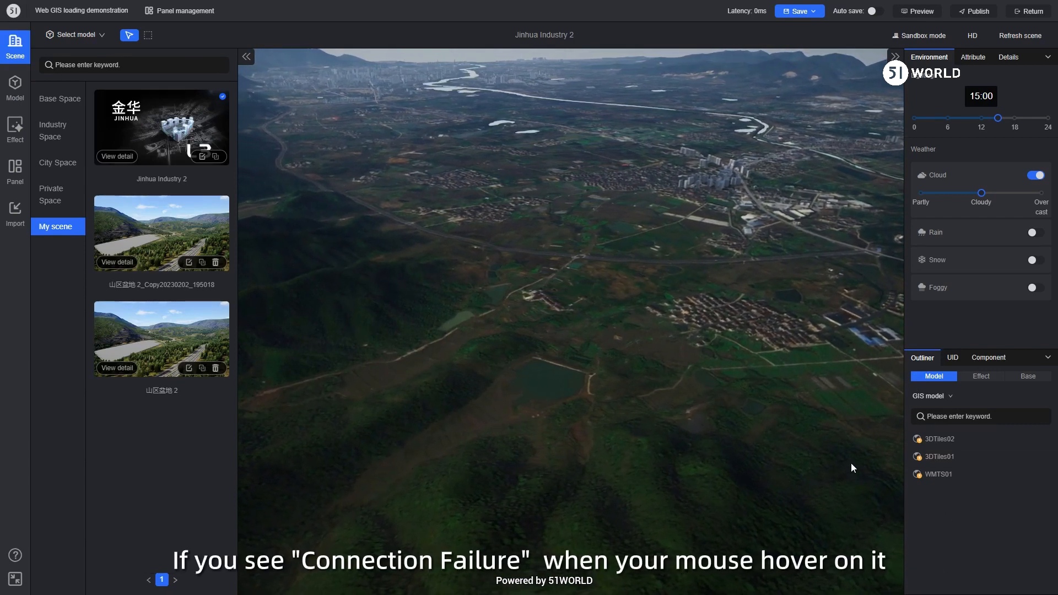
Step: In the Web GIS loading demonstration case, check the connection status of 3DTiles02 in the outliner and of the first 3DTiles entry among the Web GIS models
{"action": "mouse_move", "coordinate": [920, 444]}
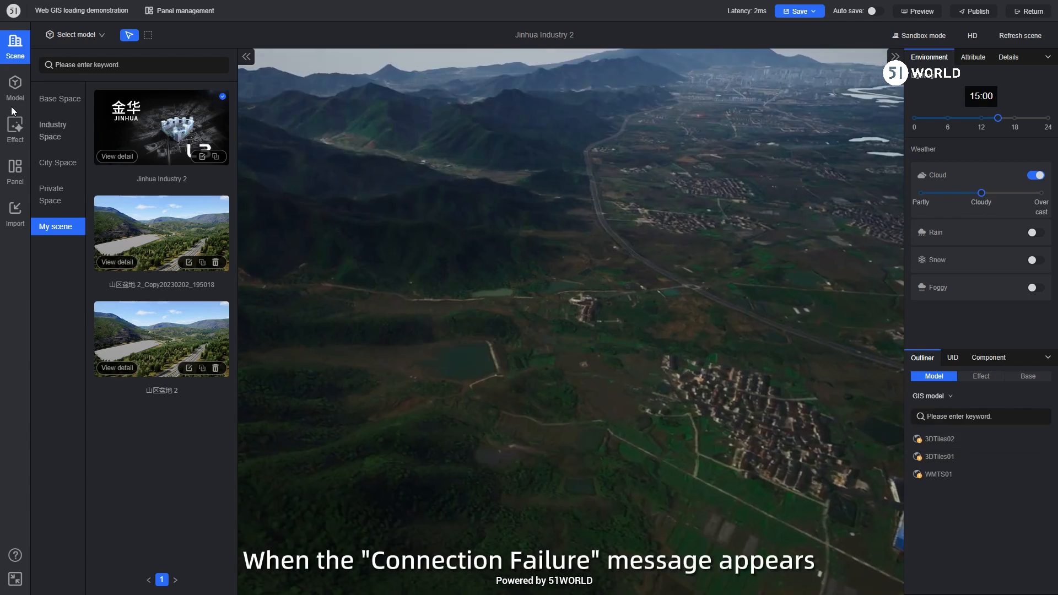
{"action": "left_click", "coordinate": [14, 89]}
{"action": "left_click", "coordinate": [60, 127]}
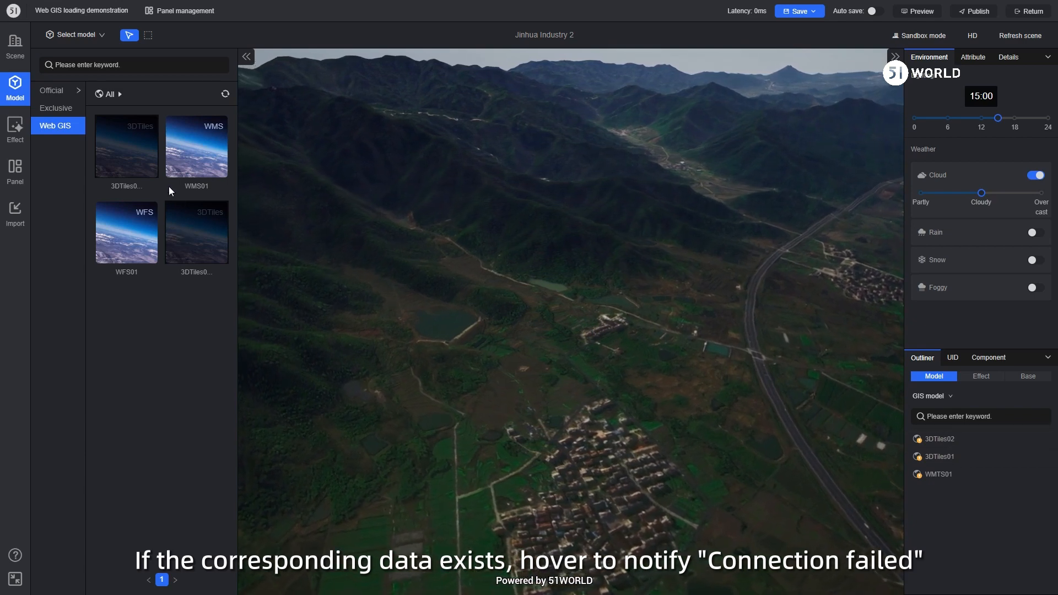
{"action": "mouse_move", "coordinate": [118, 142]}
{"action": "left_click_drag", "start_coordinate": [115, 148], "coordinate": [122, 158]}
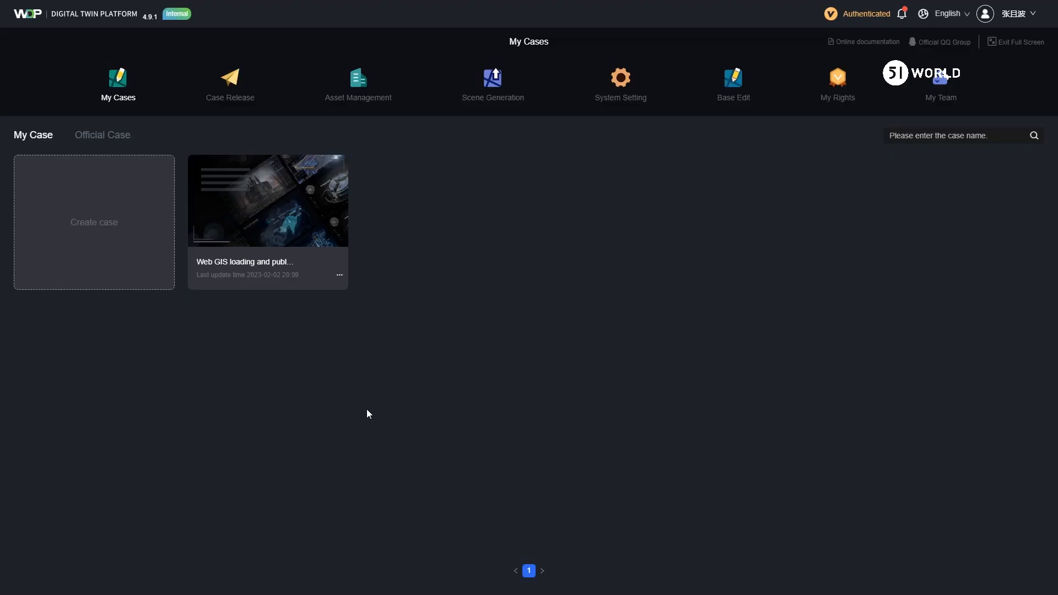
Step: Publish the Web GIS case as Watermarked, with the publisher's phone number as identity and "Web GIS loading and publishing" as the delivery case name
{"action": "mouse_move", "coordinate": [339, 274]}
{"action": "left_click", "coordinate": [349, 386]}
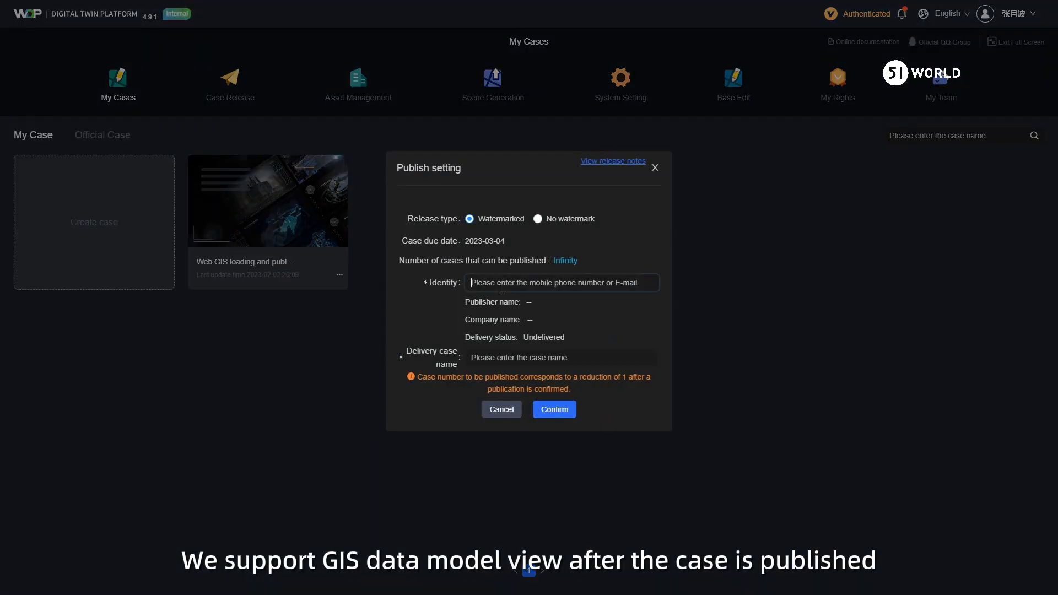
{"action": "left_click", "coordinate": [505, 357]}
{"action": "type", "text": "Web"}
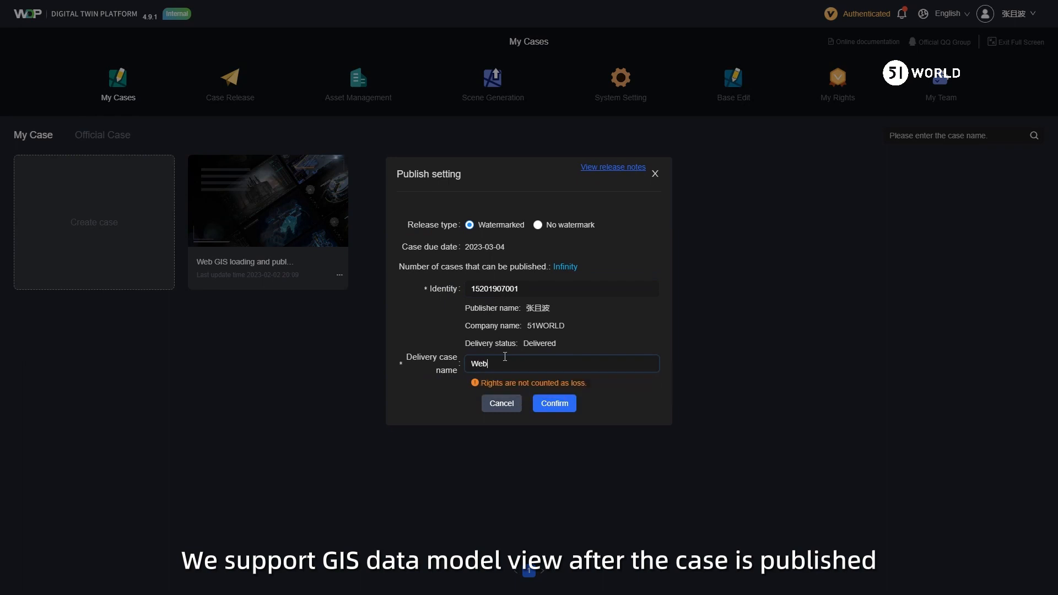
{"action": "type", "text": " GIS loading and "}
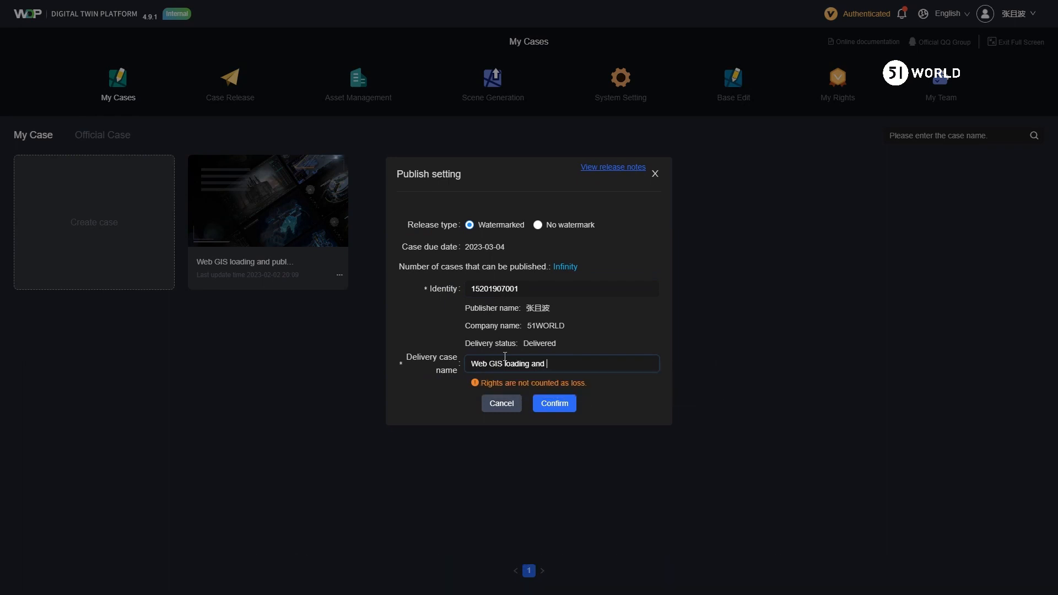
{"action": "type", "text": "publishing"}
{"action": "left_click", "coordinate": [551, 405]}
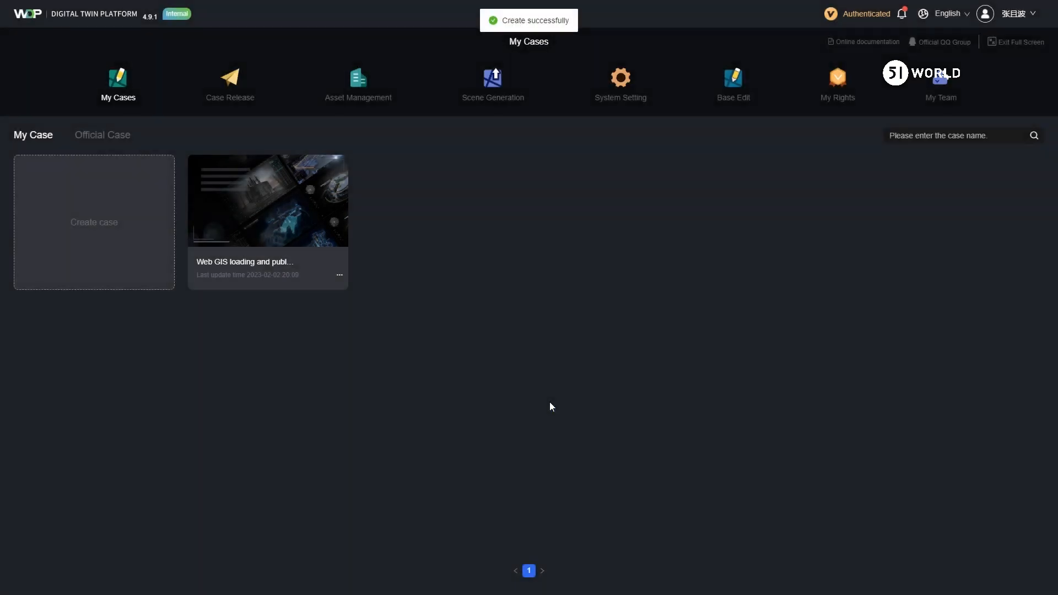
Step: Open the newly published case from the case release list
{"action": "left_click", "coordinate": [237, 95]}
{"action": "left_click", "coordinate": [103, 214]}
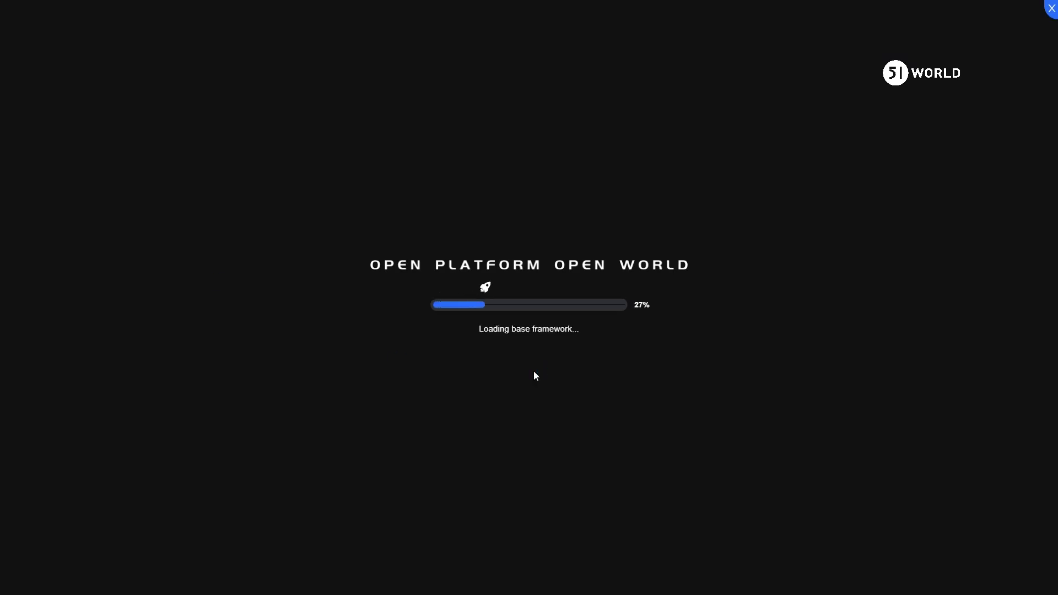